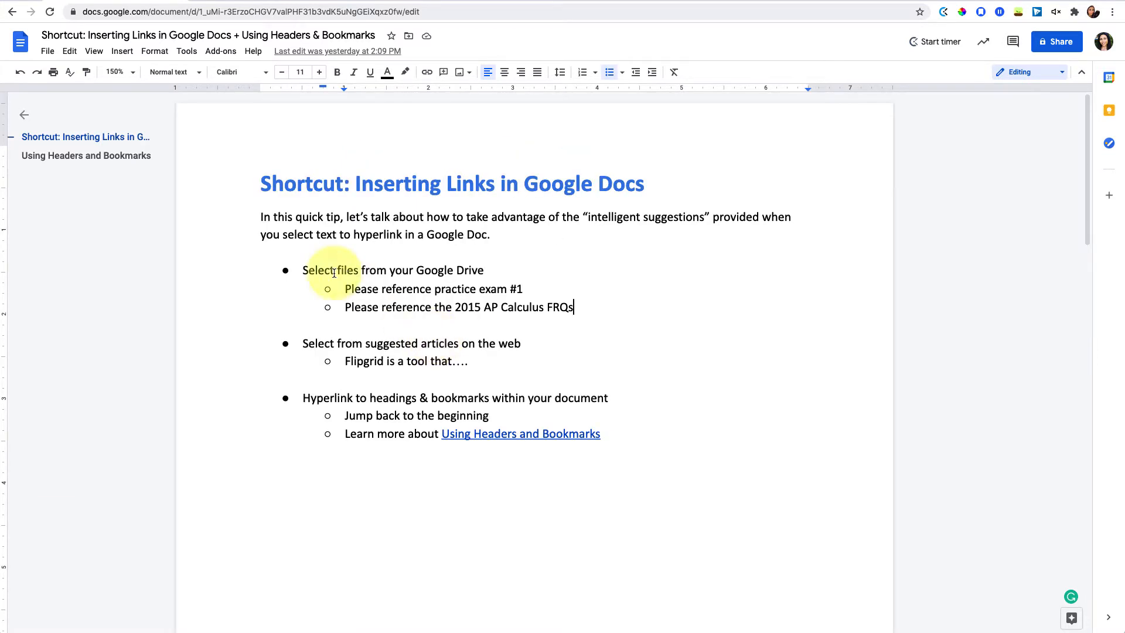
Step: Link the text "practice exam #1" to the Drive document AP Exam 1 Quiz 2020, searching the link suggestions for "practice exam 1"
drag(304, 271, 495, 270)
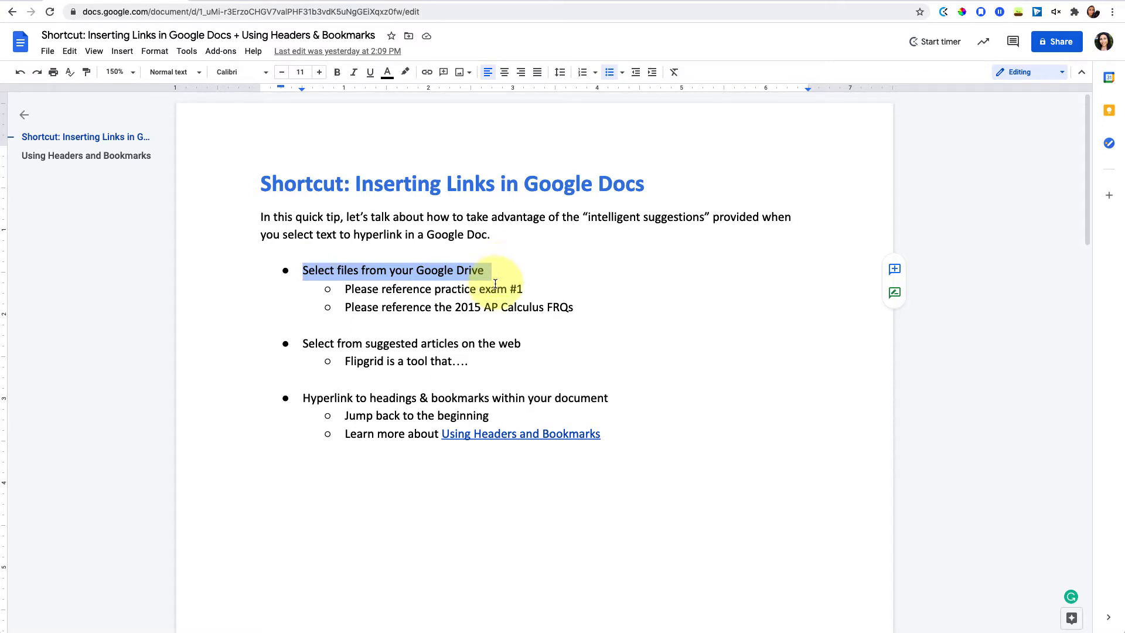
click(527, 289)
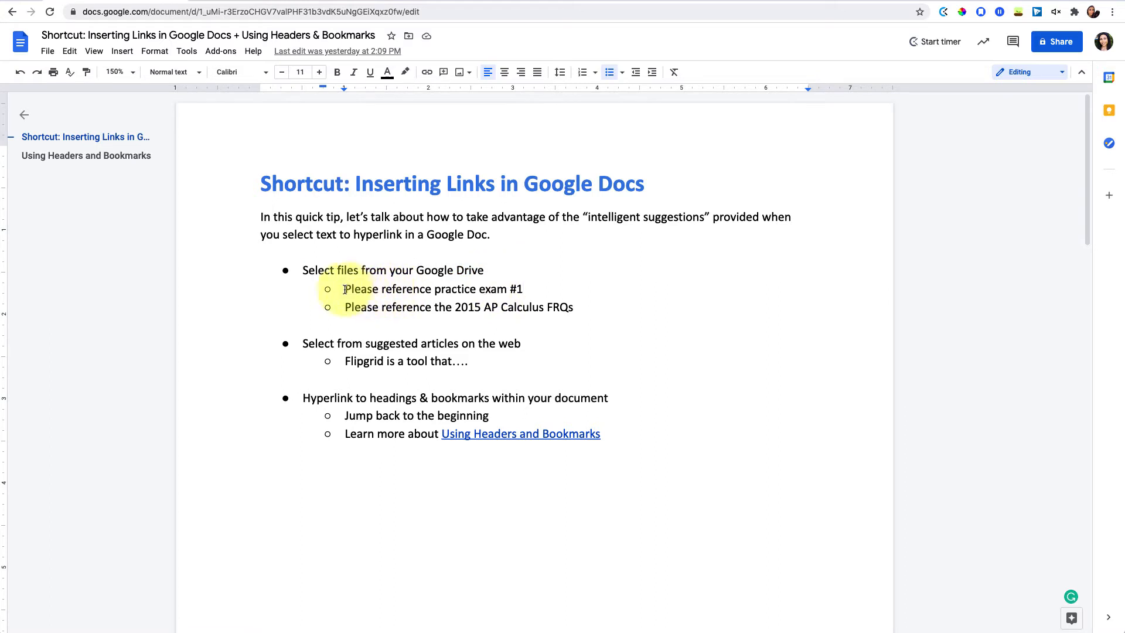
drag(434, 289, 525, 290)
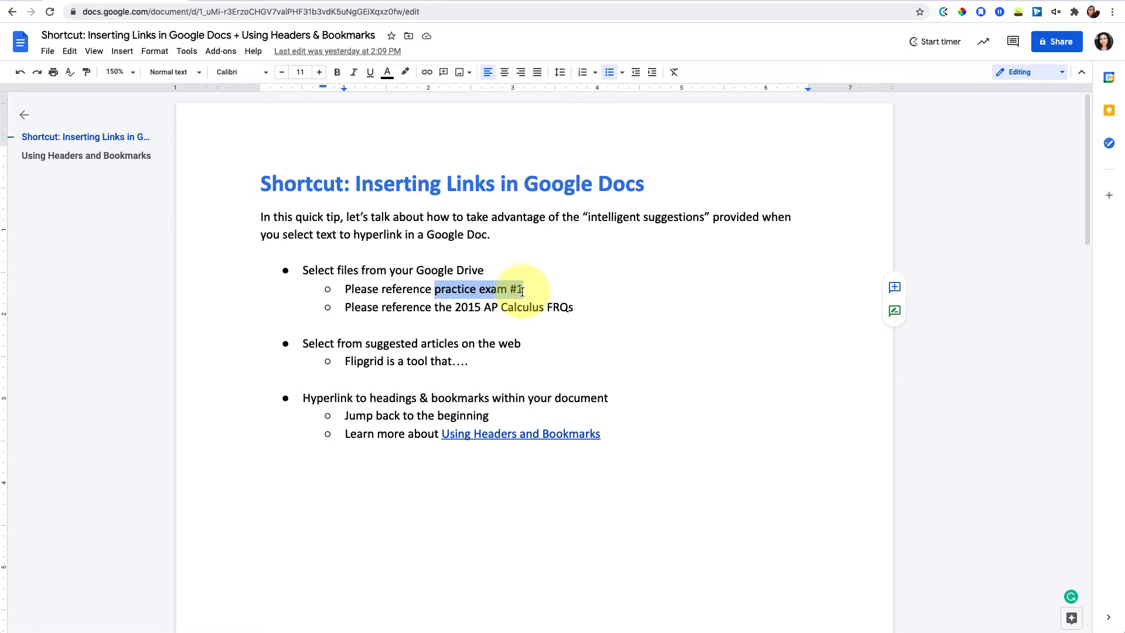
click(426, 74)
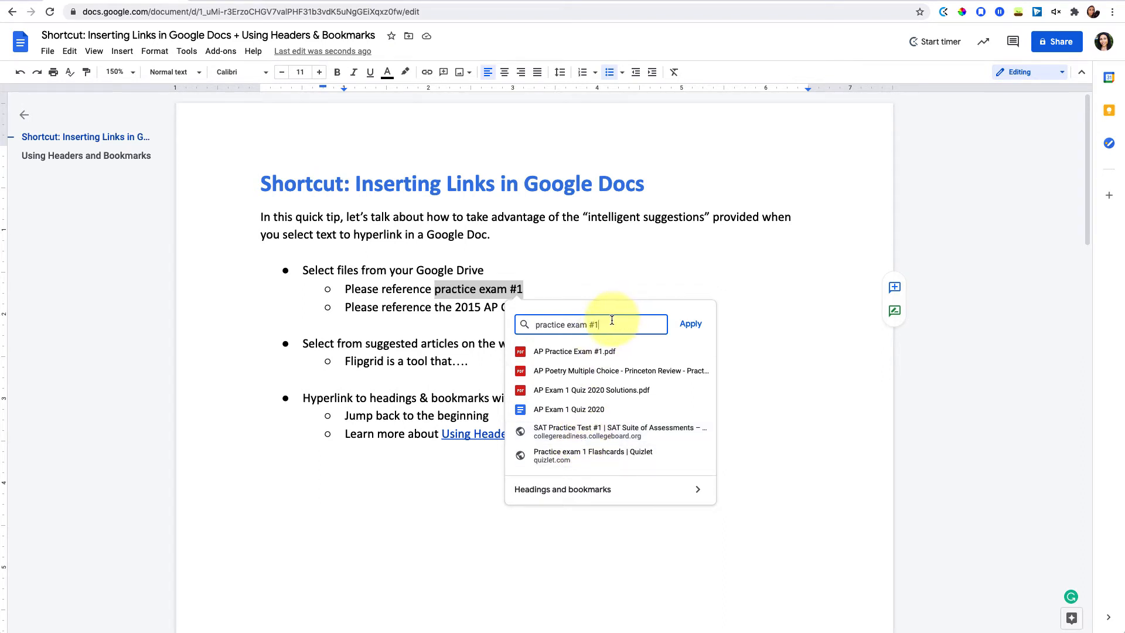
drag(611, 326, 494, 315)
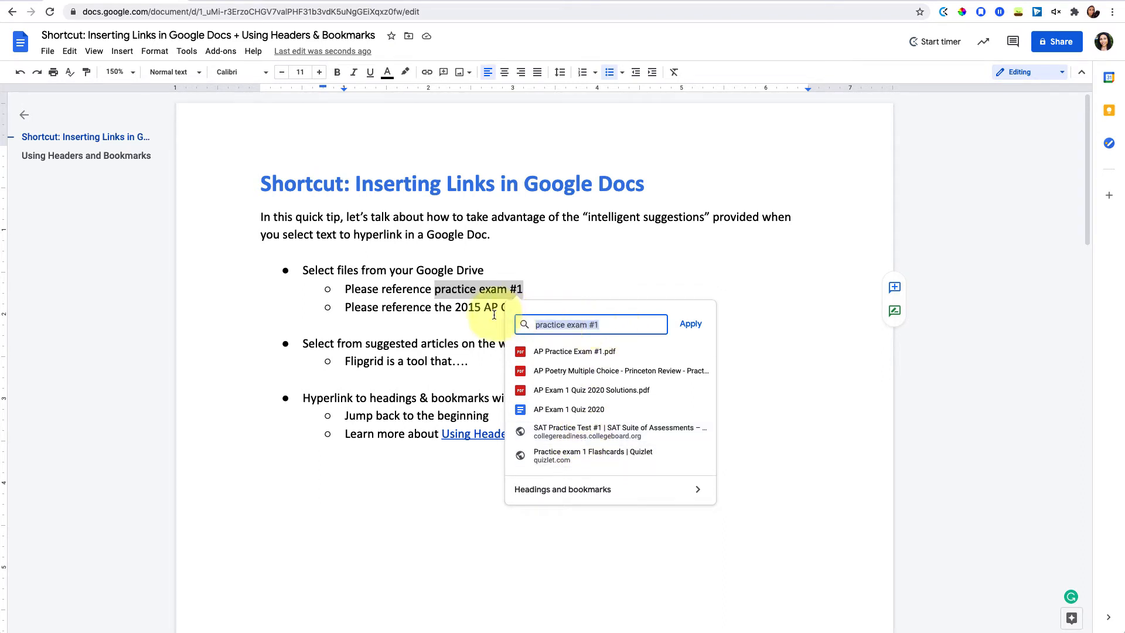
key(BackSpace)
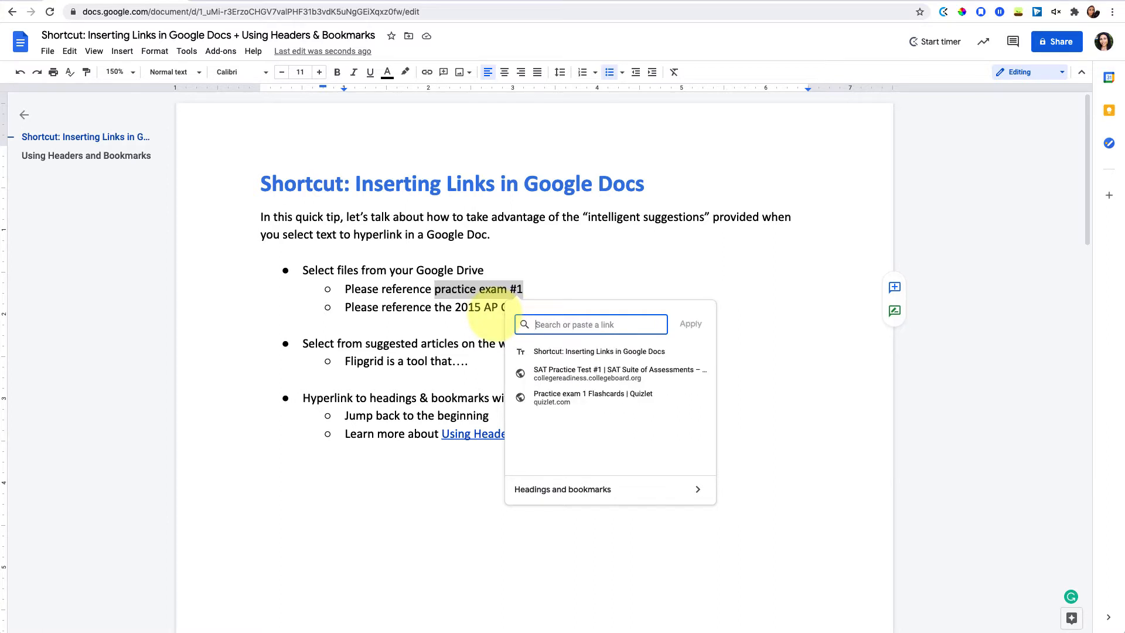
text(practice)
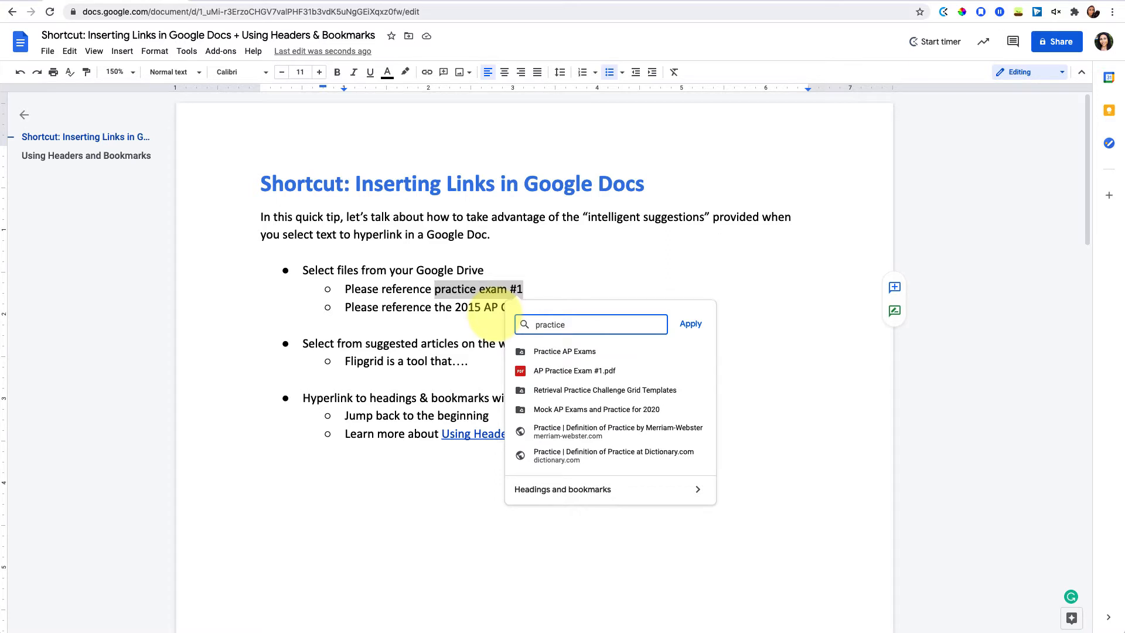
text( exam 1)
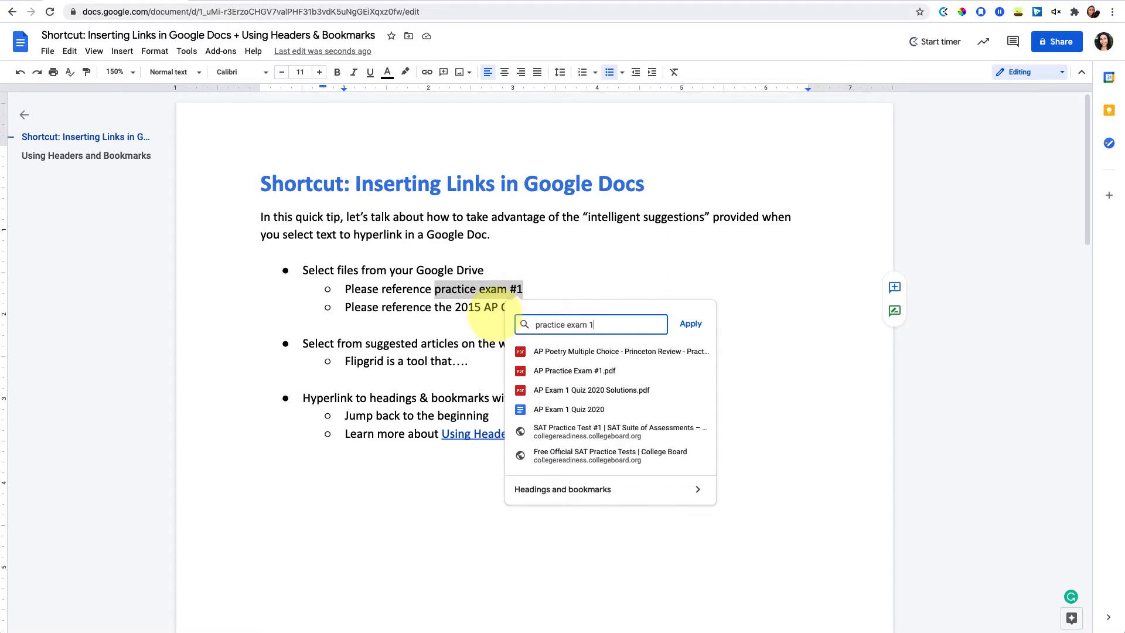
click(580, 416)
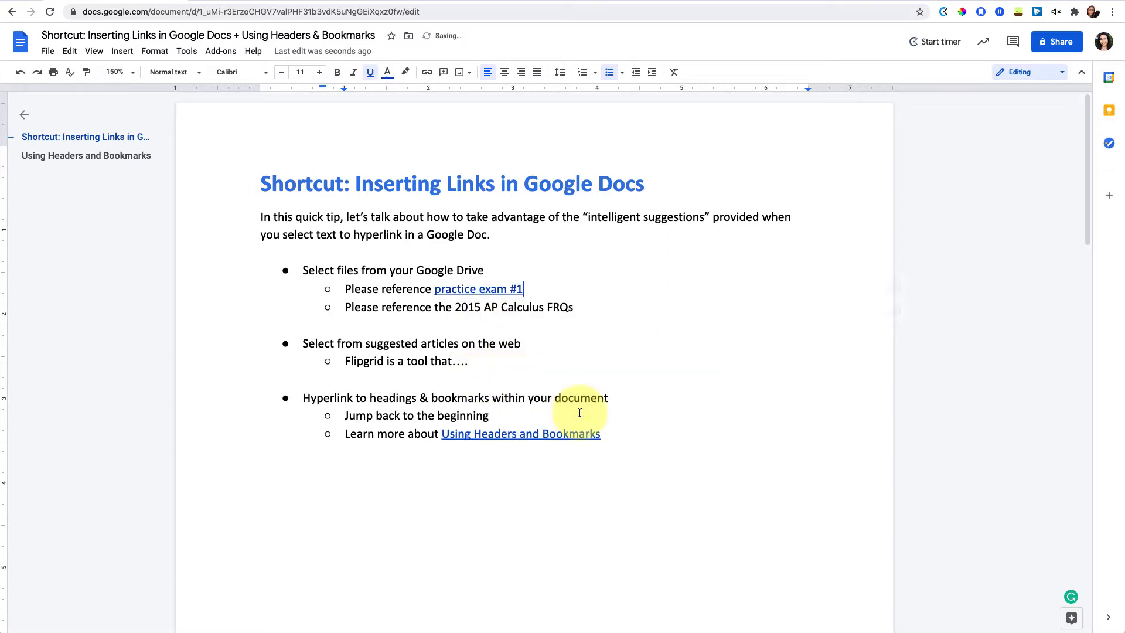
Step: View the AP Exam 1 Quiz 2020 document and its address, and return to the links document
click(269, 1)
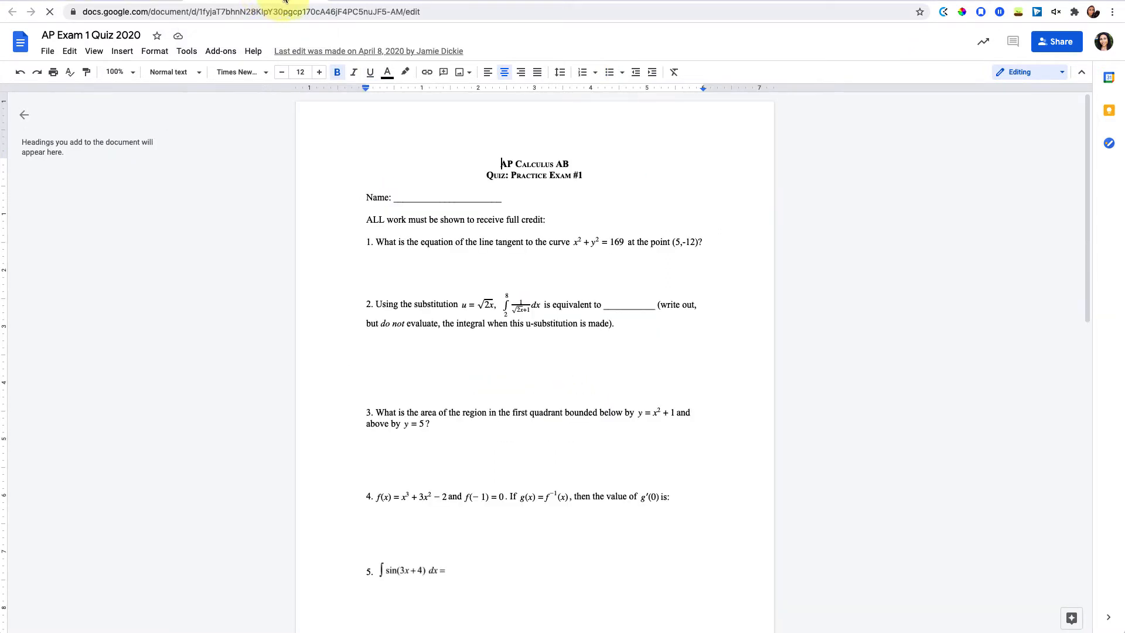
click(353, 9)
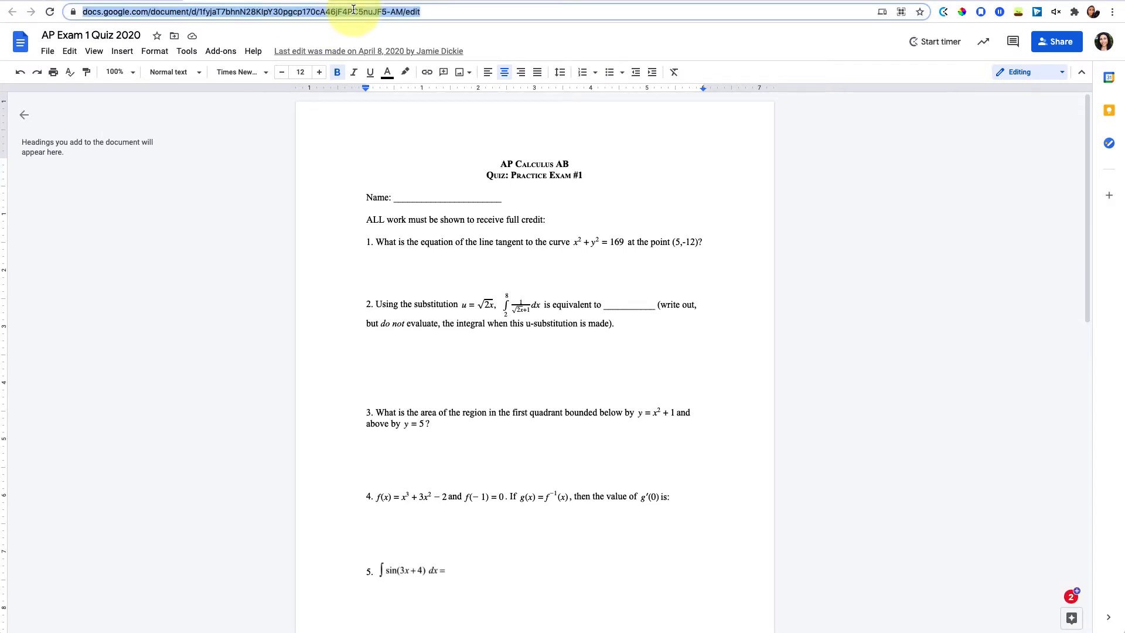
click(149, 2)
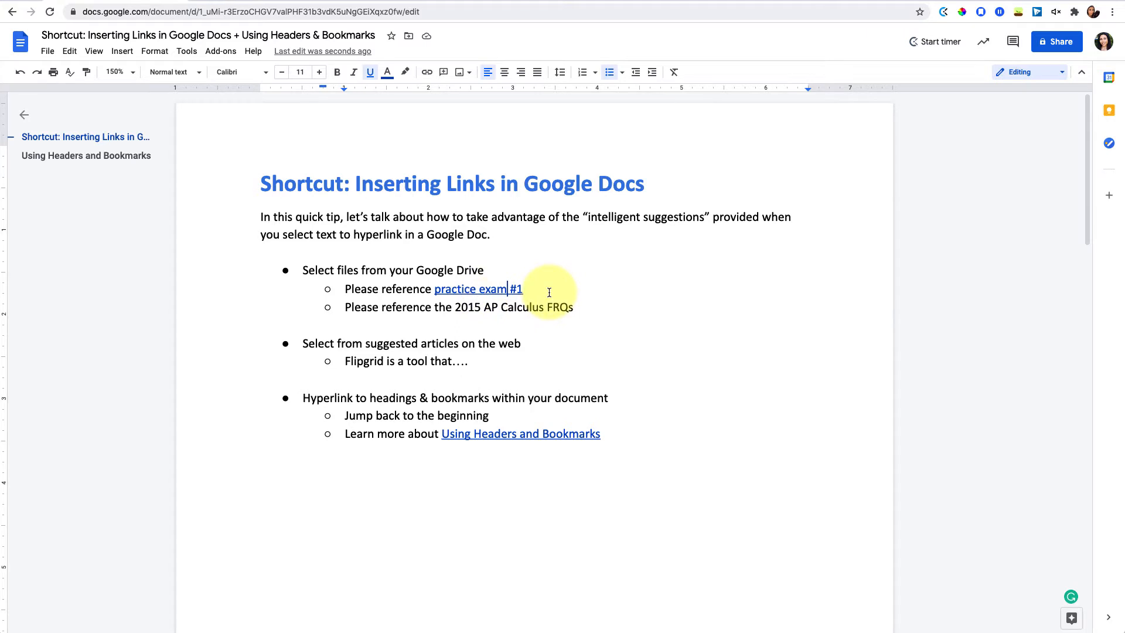
Step: Link the text "2015 AP Calculus FRQs" to the suggested College Board page AP Calculus AB 2015 Free-Response Questions
drag(575, 311, 457, 307)
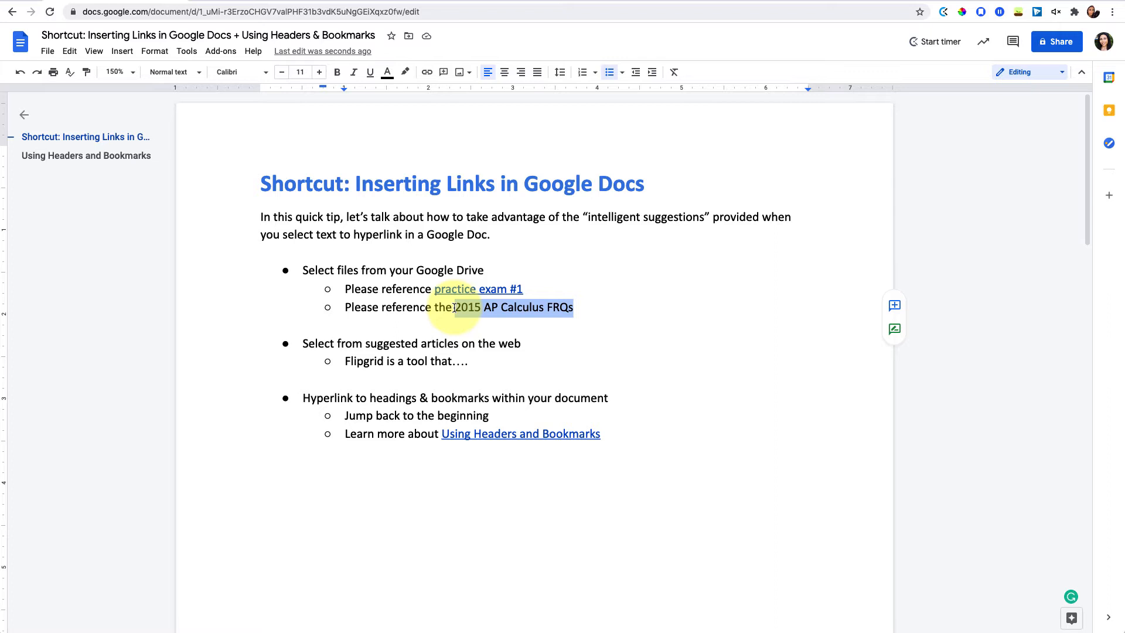
key(ctrl+k)
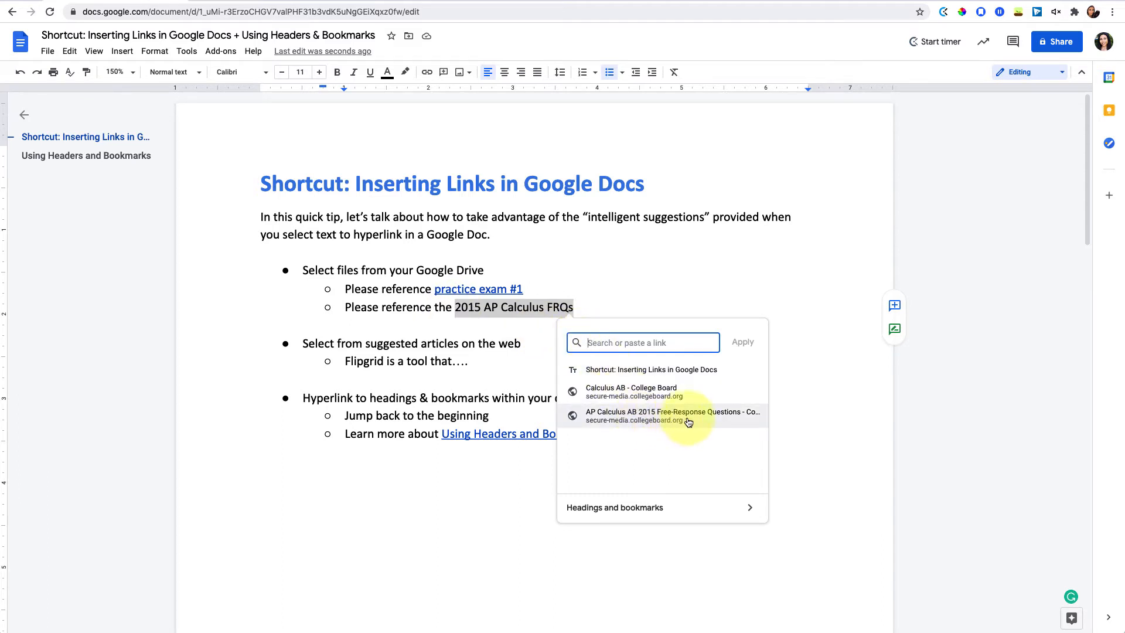
click(656, 417)
Step: Follow the "2015 AP Calculus FRQs" link to check the PDF it opens, and return to the document
click(529, 307)
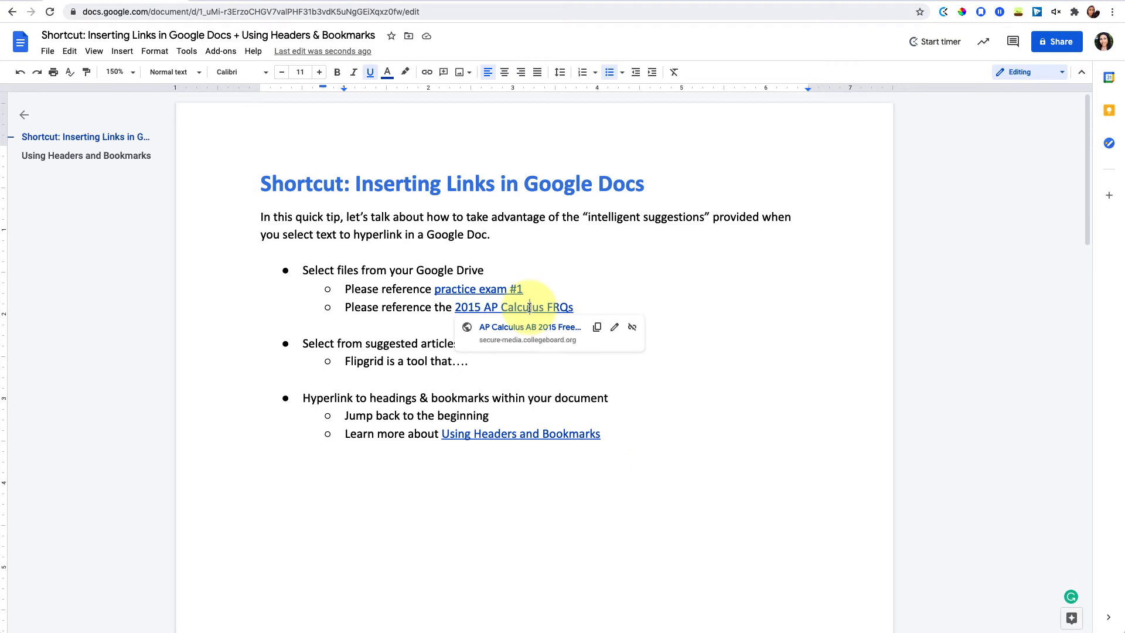
click(555, 327)
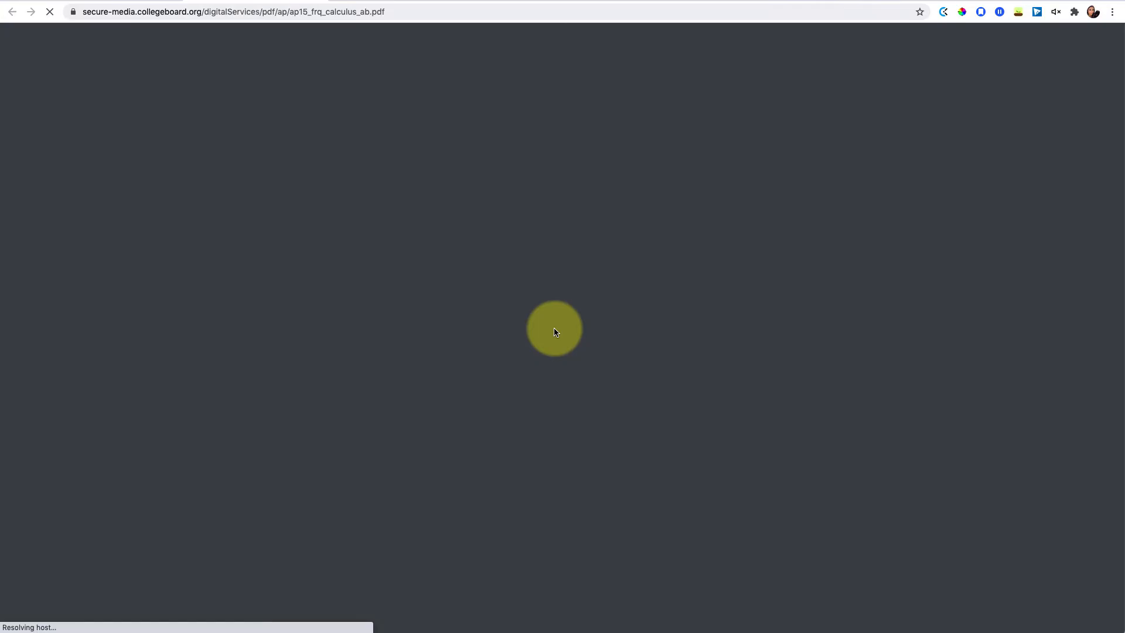
scroll(311, 204, down, 3)
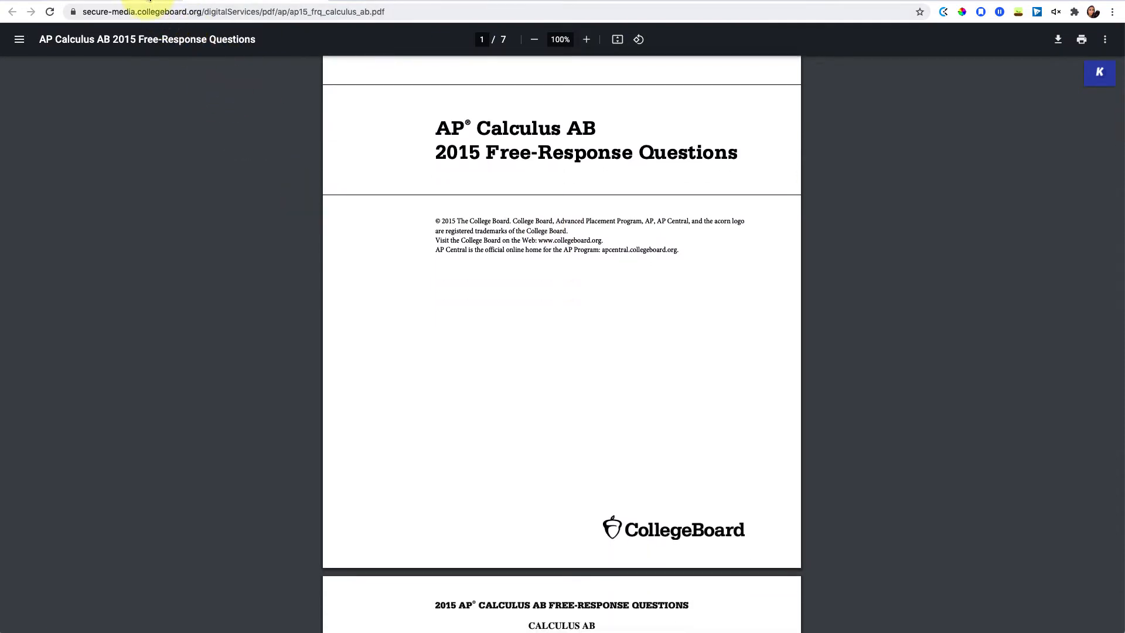
click(149, 1)
click(506, 307)
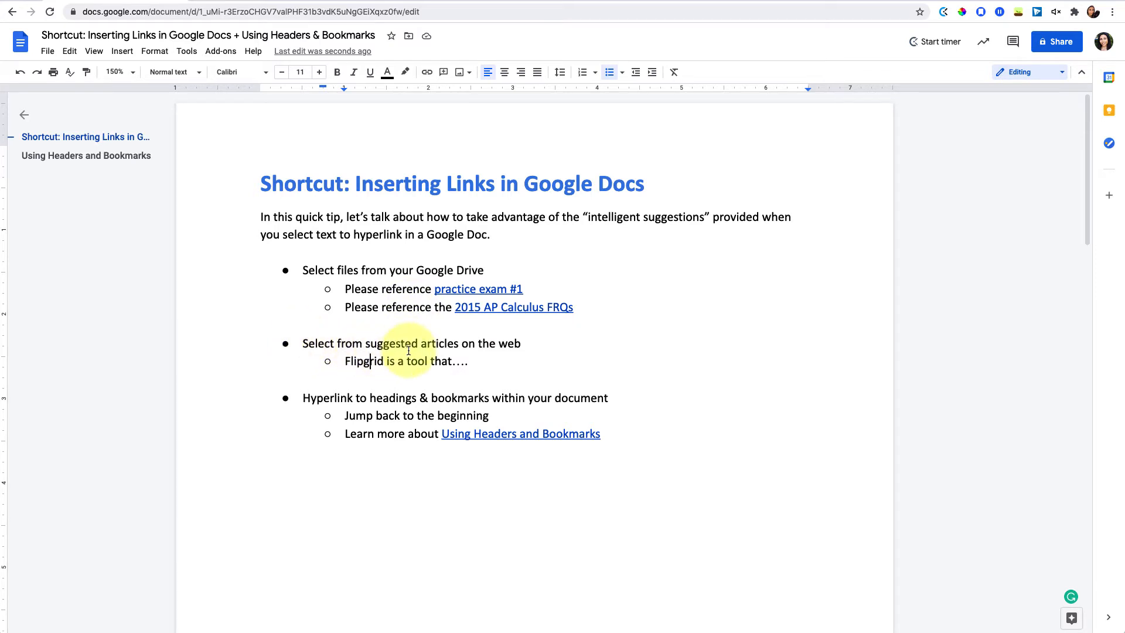
Step: Link the word "Flipgrid" in the suggested articles list to the suggested website flipgrid.com
double_click(363, 363)
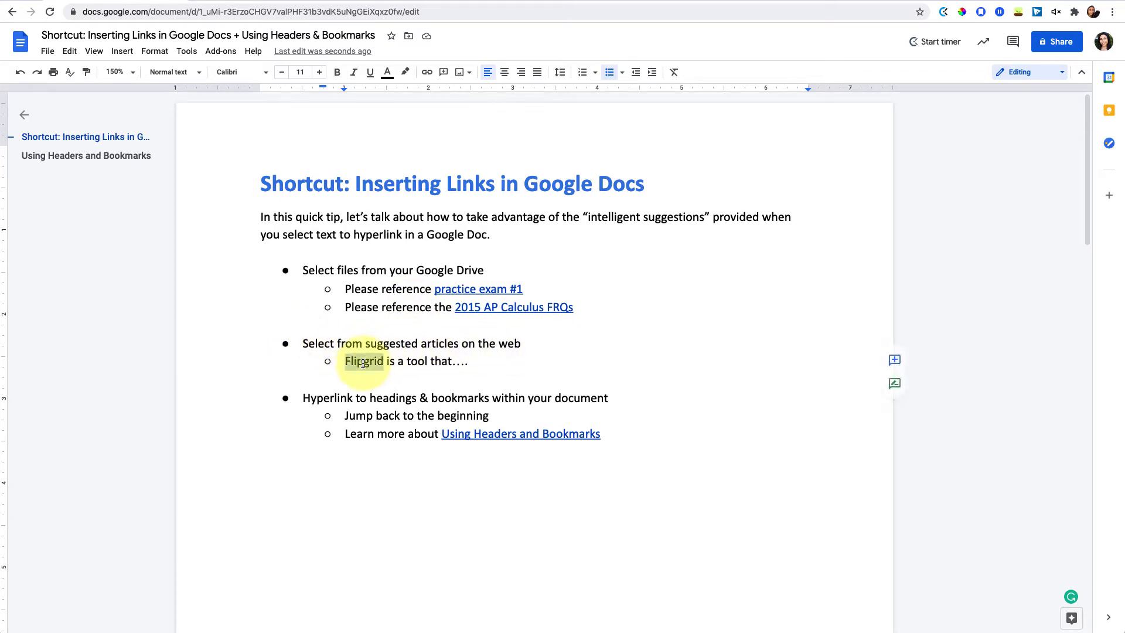
key(ctrl+k)
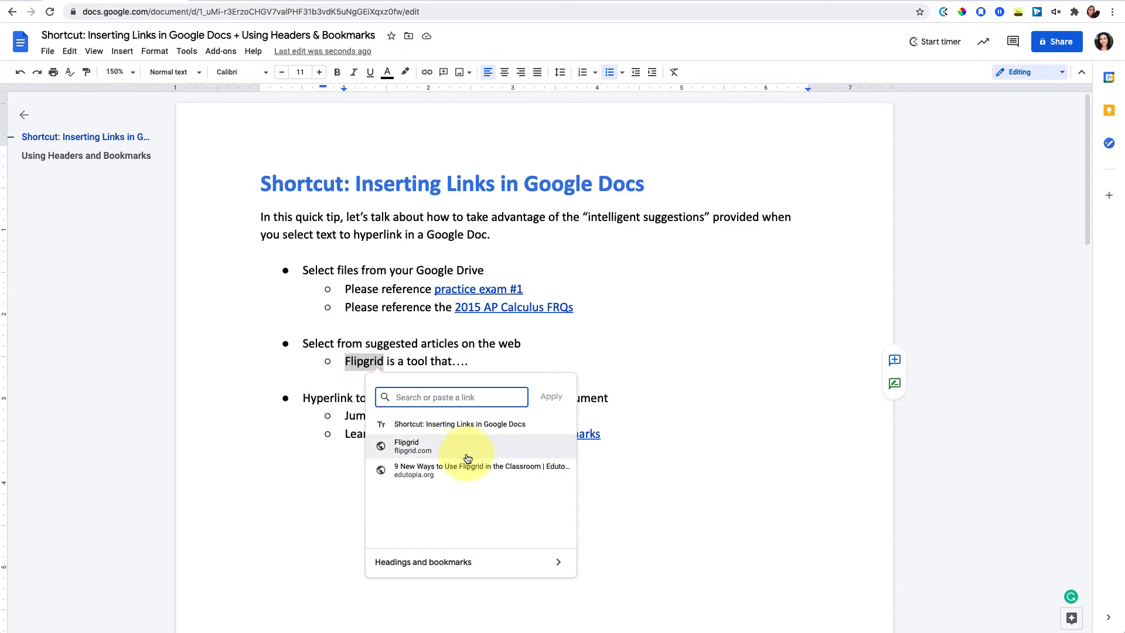
click(466, 456)
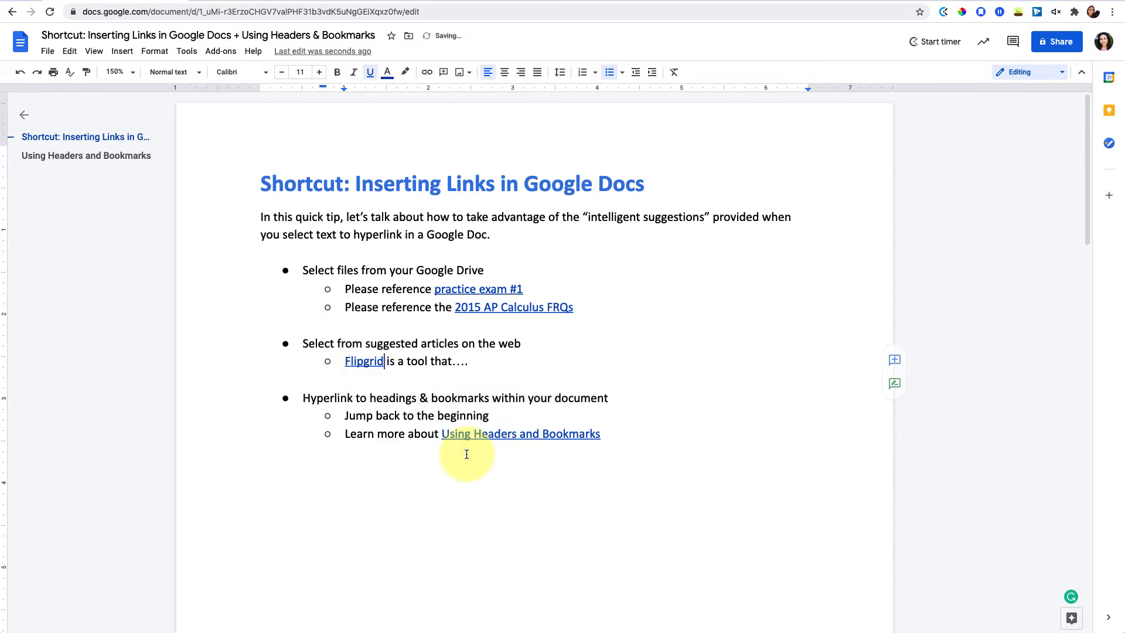
Step: Open the Flipgrid website from its link in the document and copy the site's address
click(370, 363)
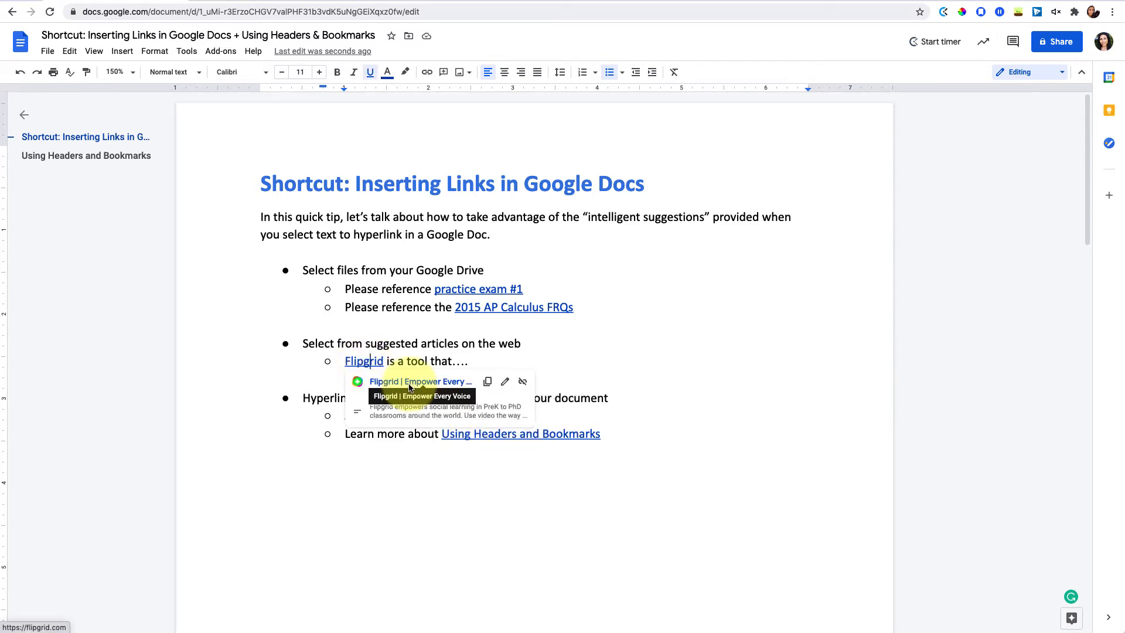
click(408, 382)
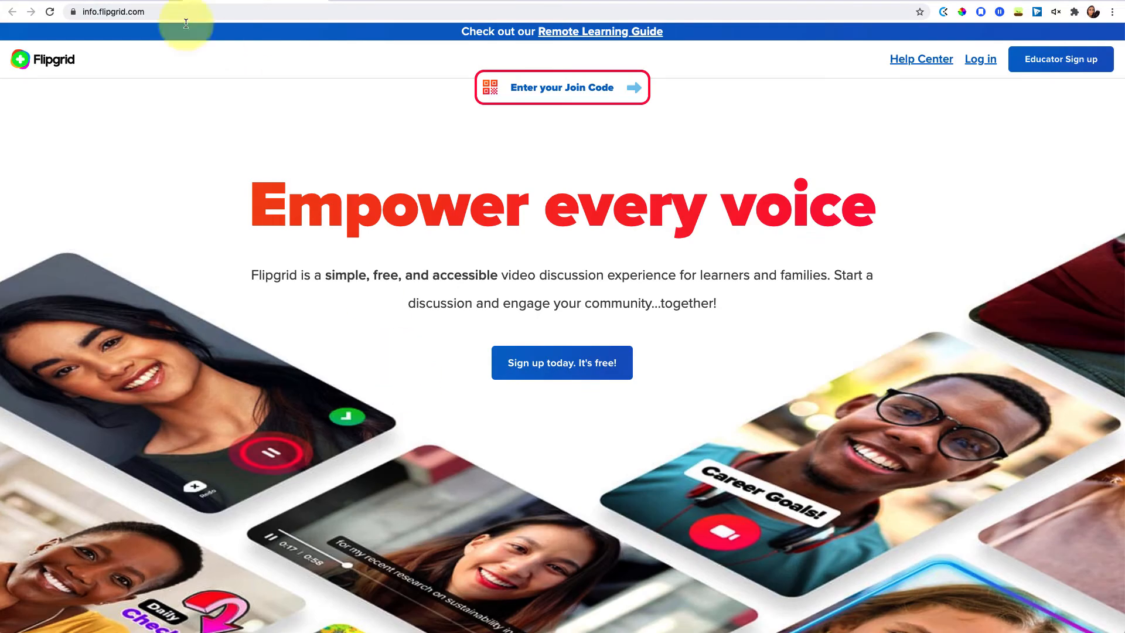
click(403, 5)
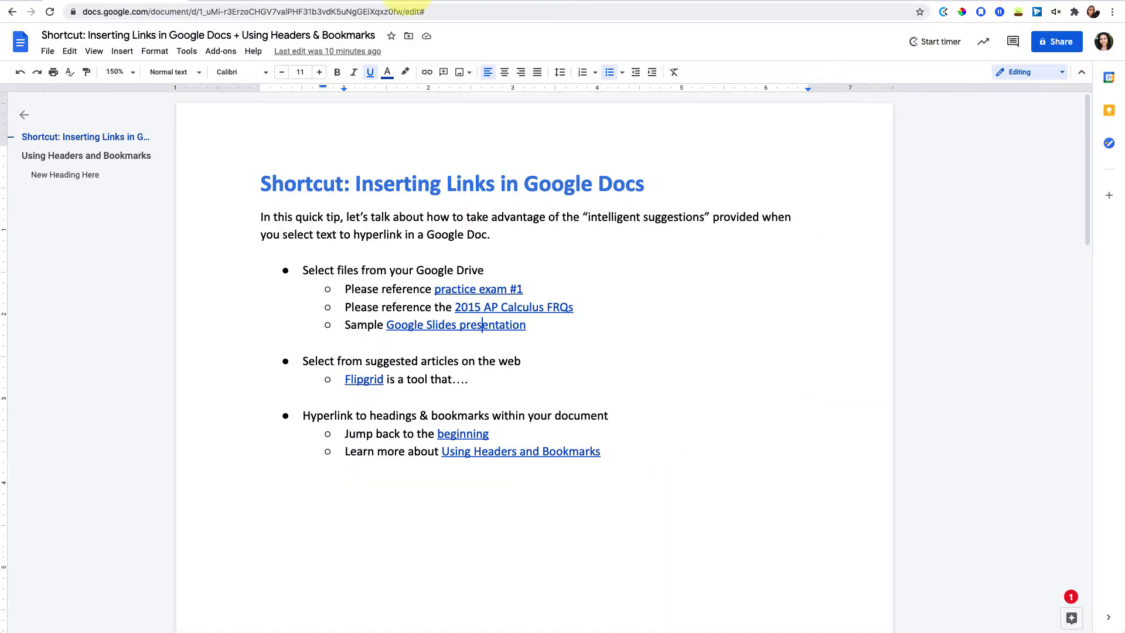
click(403, 4)
click(398, 10)
key(ctrl+c)
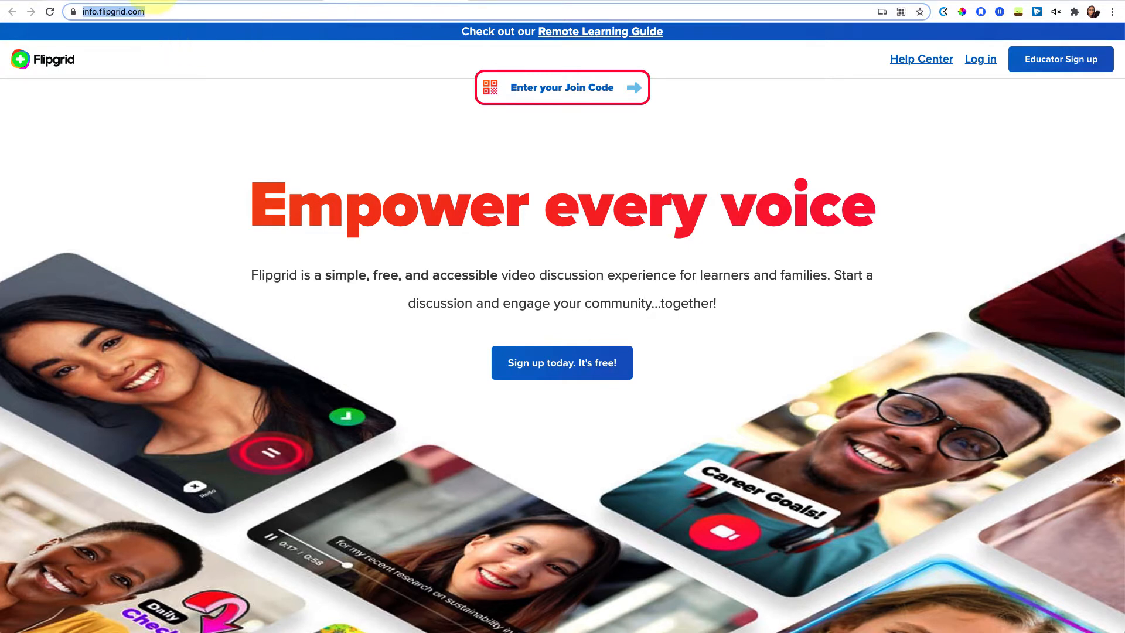
Step: Paste the copied Flipgrid address as a new sub-bullet below "Flipgrid is a tool that…." and add an empty bullet after it
click(155, 2)
click(505, 381)
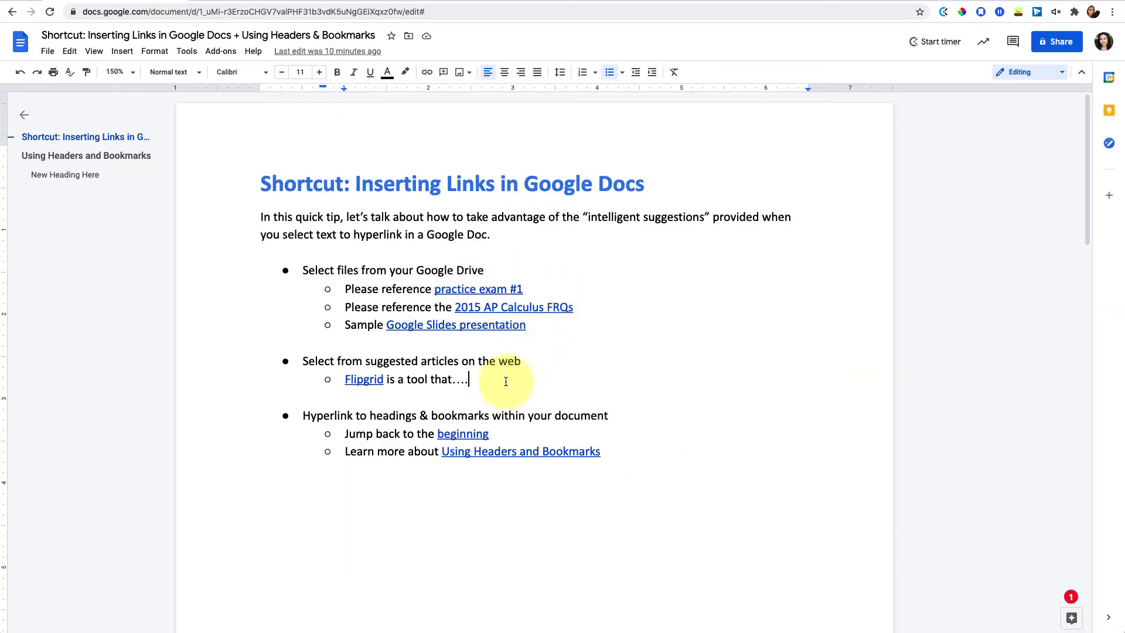
key(Return)
key(ctrl+v)
key(Return)
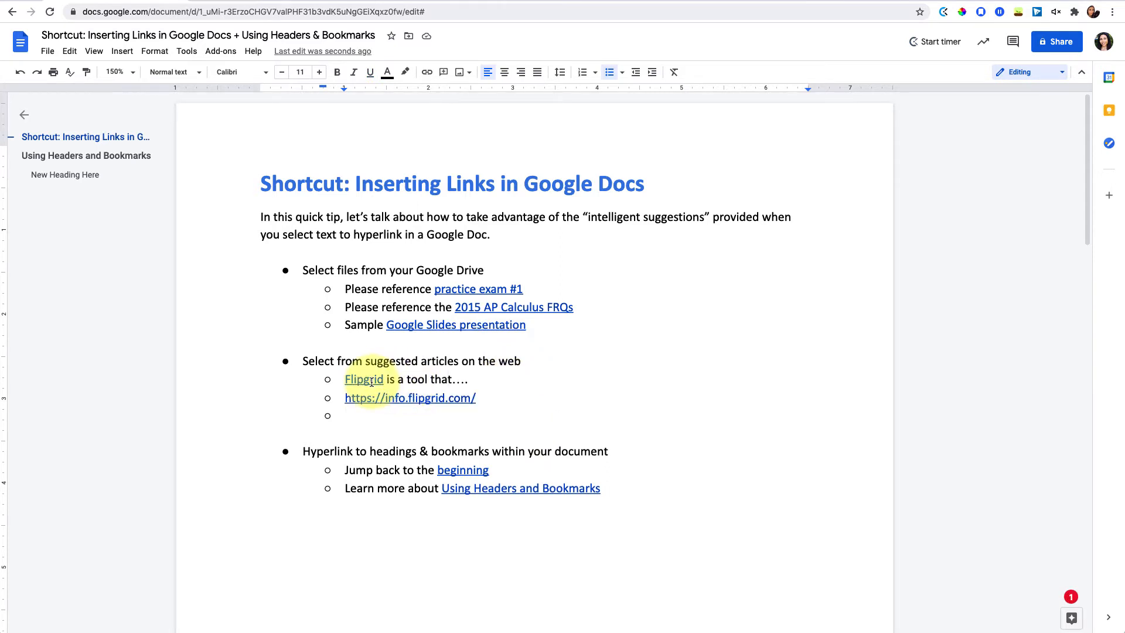
Step: Replace the pasted Flipgrid URL with its page title and shorten the linked text to "Flipgrid"
click(399, 397)
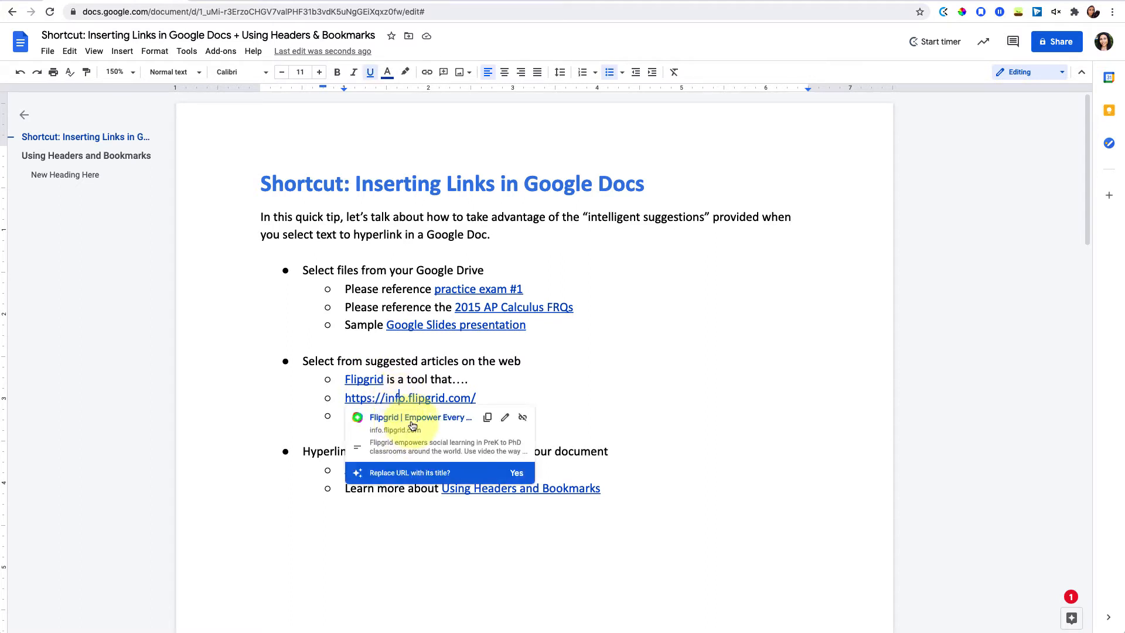
click(518, 474)
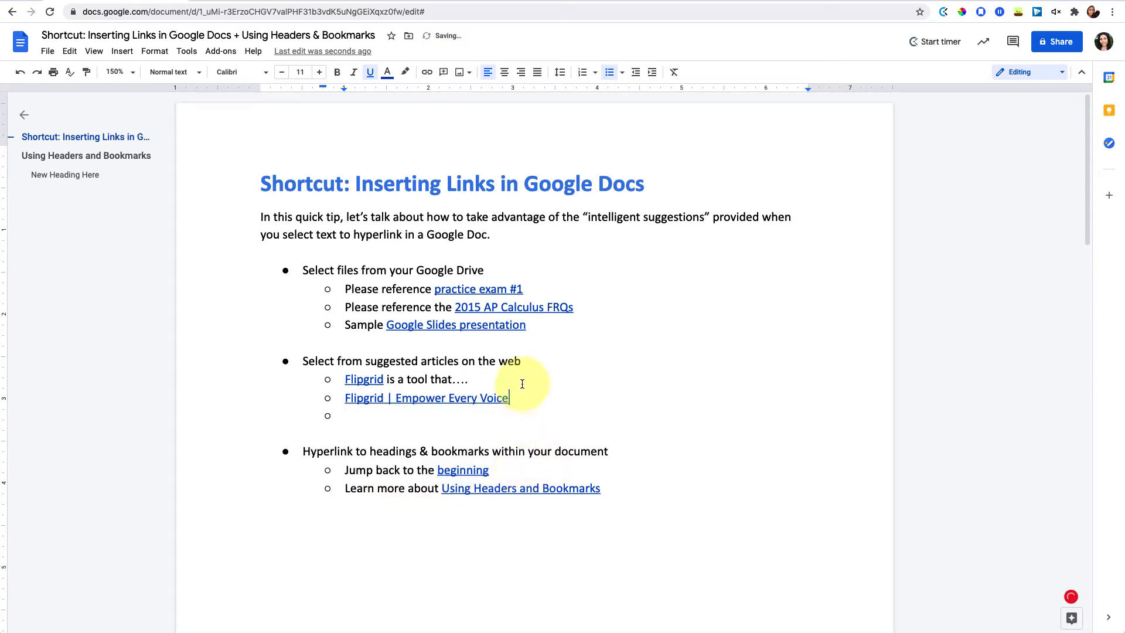
drag(524, 397, 386, 402)
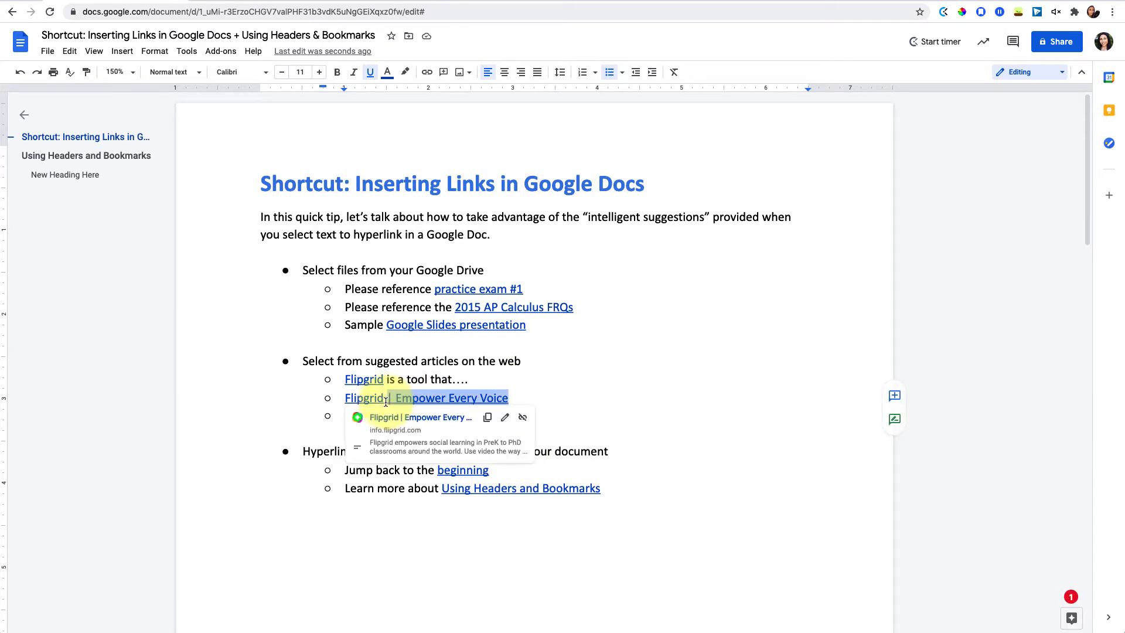
key(BackSpace)
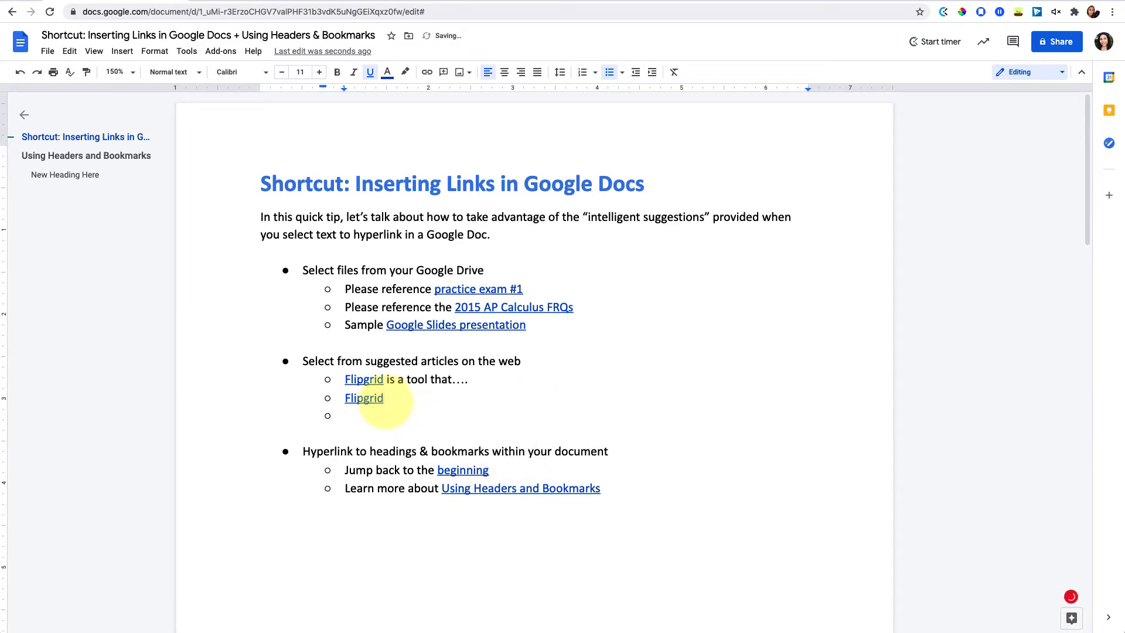
Step: Copy the address of the open AP Calculus AB PDF, paste it as a sub-bullet below "Flipgrid" and start another sub-bullet
click(407, 1)
key(super+c)
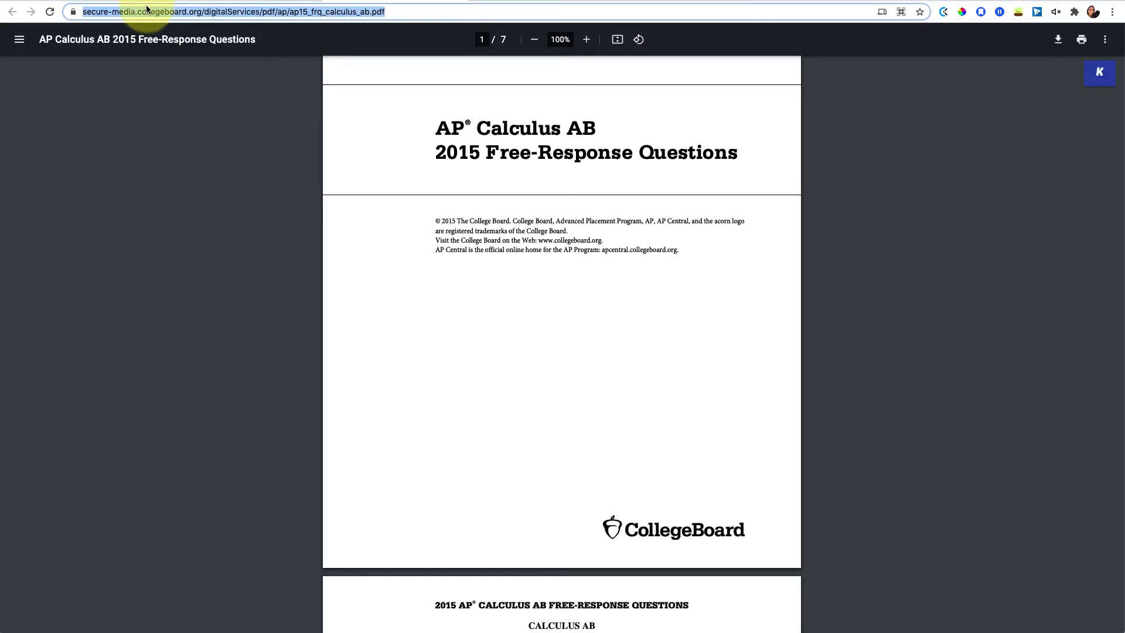
click(148, 1)
key(super+v)
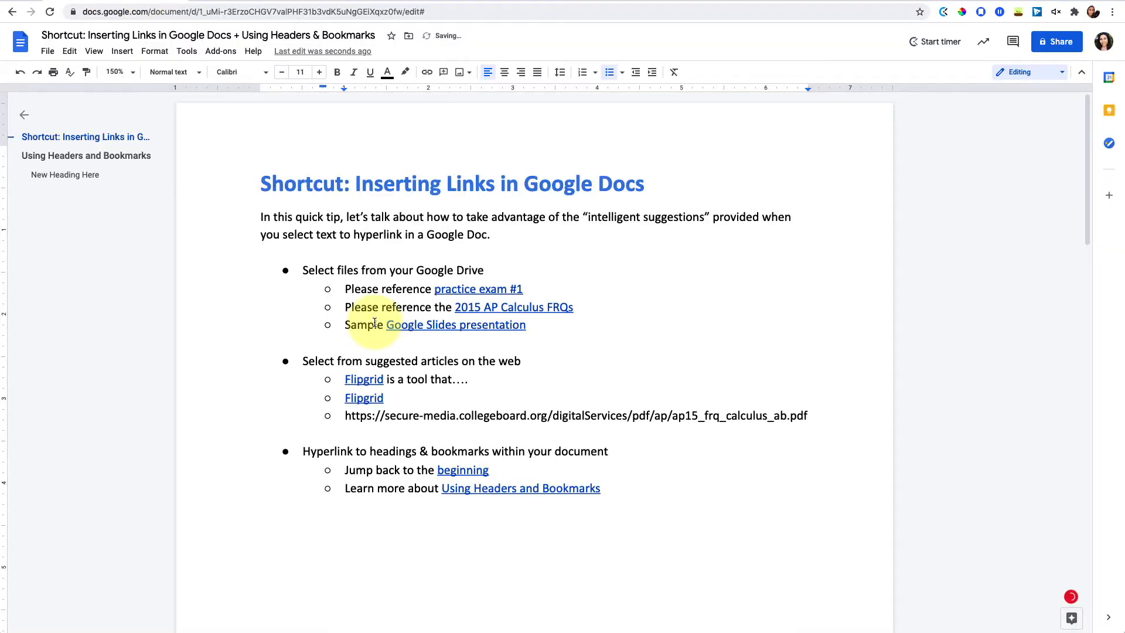
key(Return)
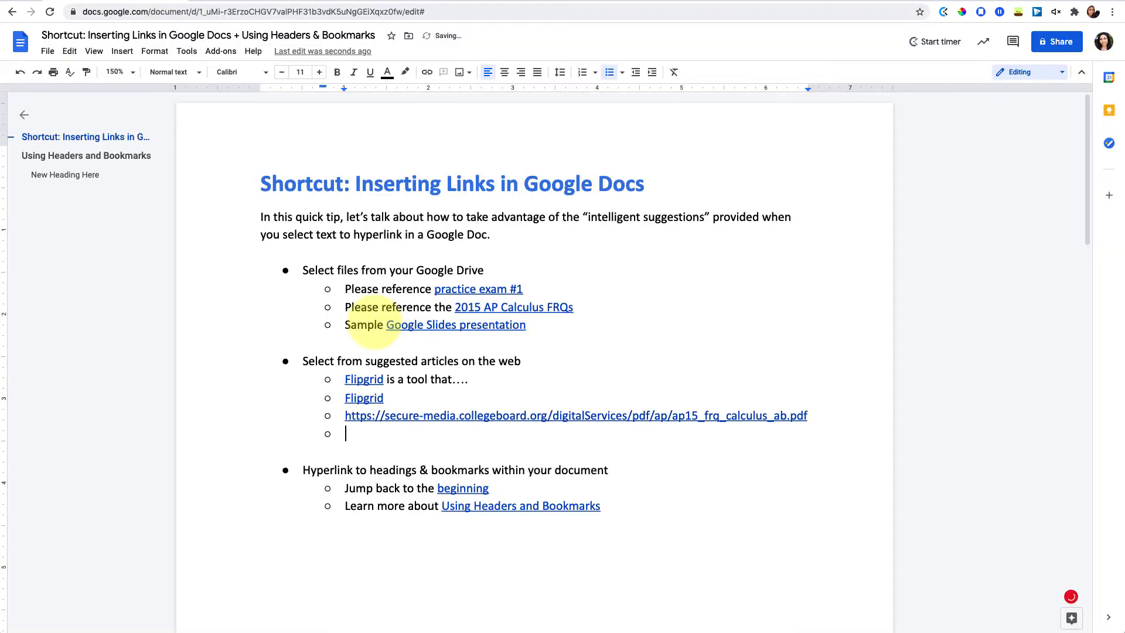
Step: Replace the pasted College Board URL with its page title and remove the empty sub-bullet below it
click(414, 417)
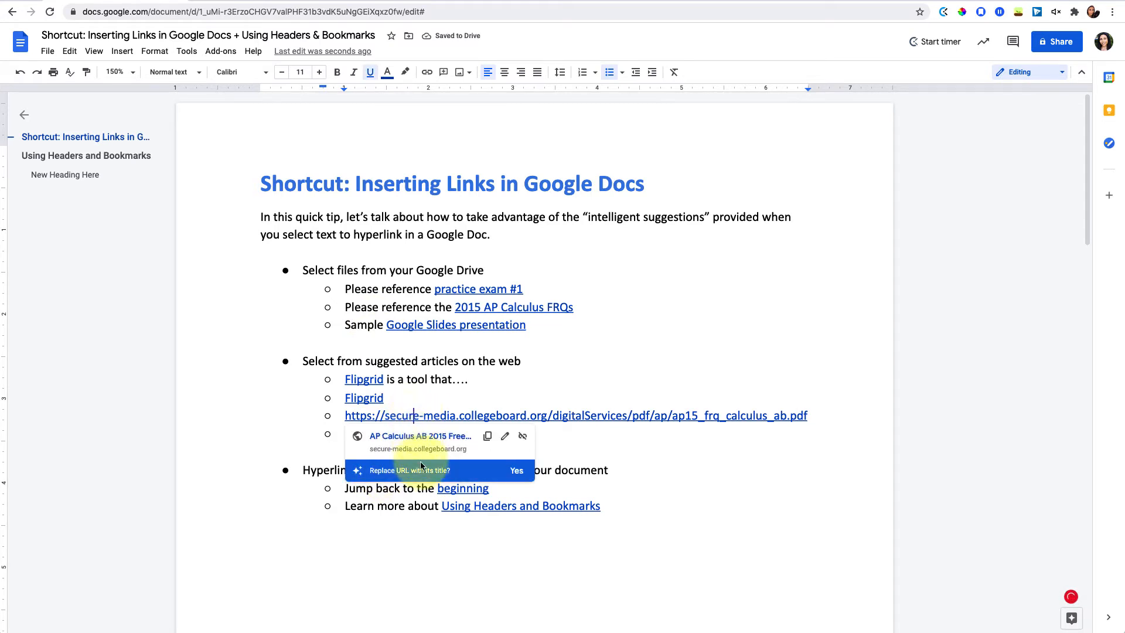
click(516, 470)
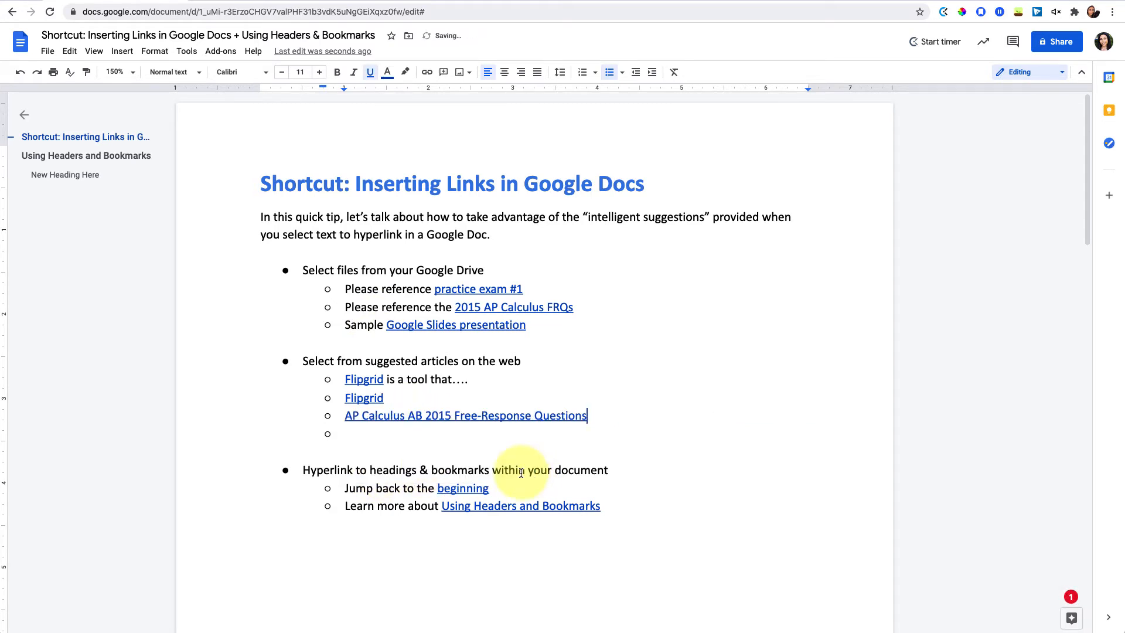
key(Down)
key(BackSpace)
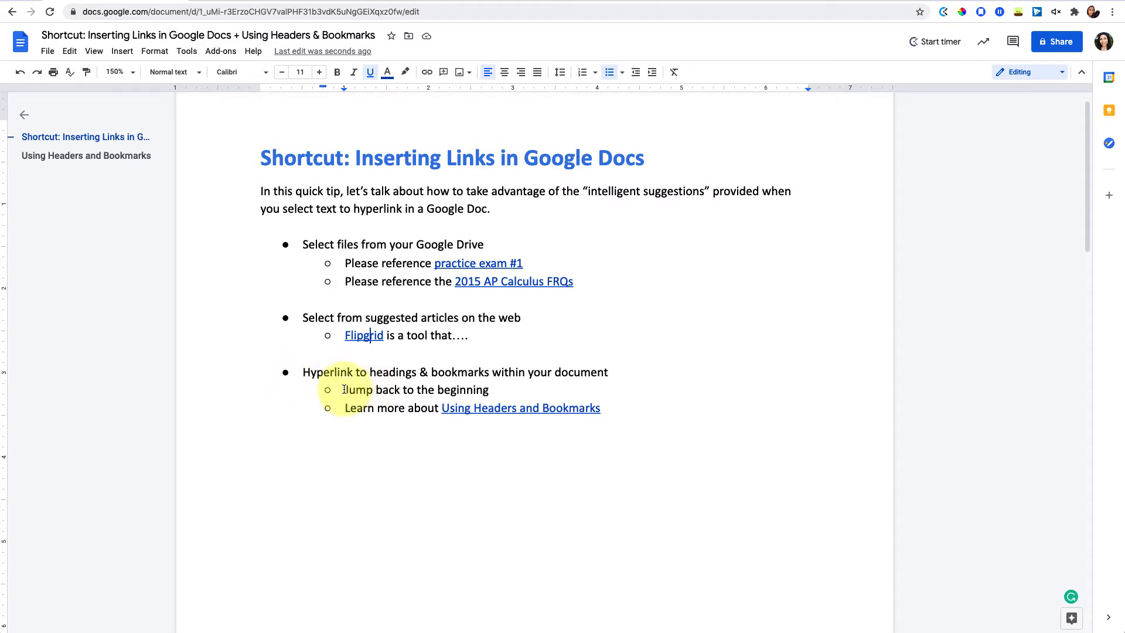
Step: Examine which paragraph style the heading "Shortcut: Inserting Links in Google Docs" uses and which heading styles are available
drag(344, 389, 490, 391)
click(476, 390)
scroll(472, 389, up, 2)
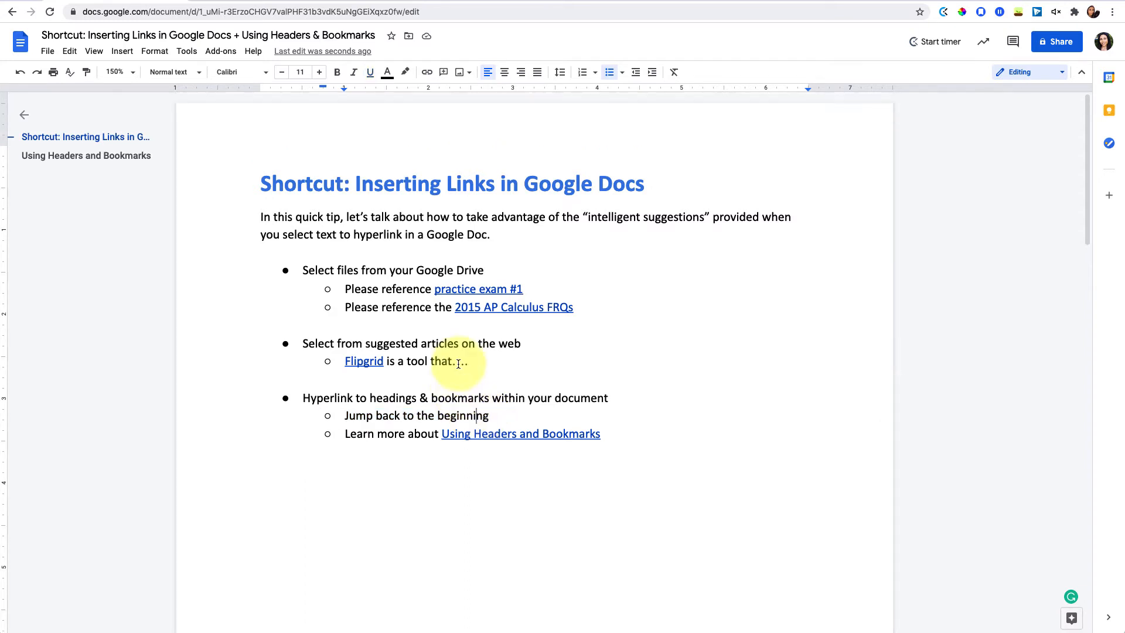
click(287, 181)
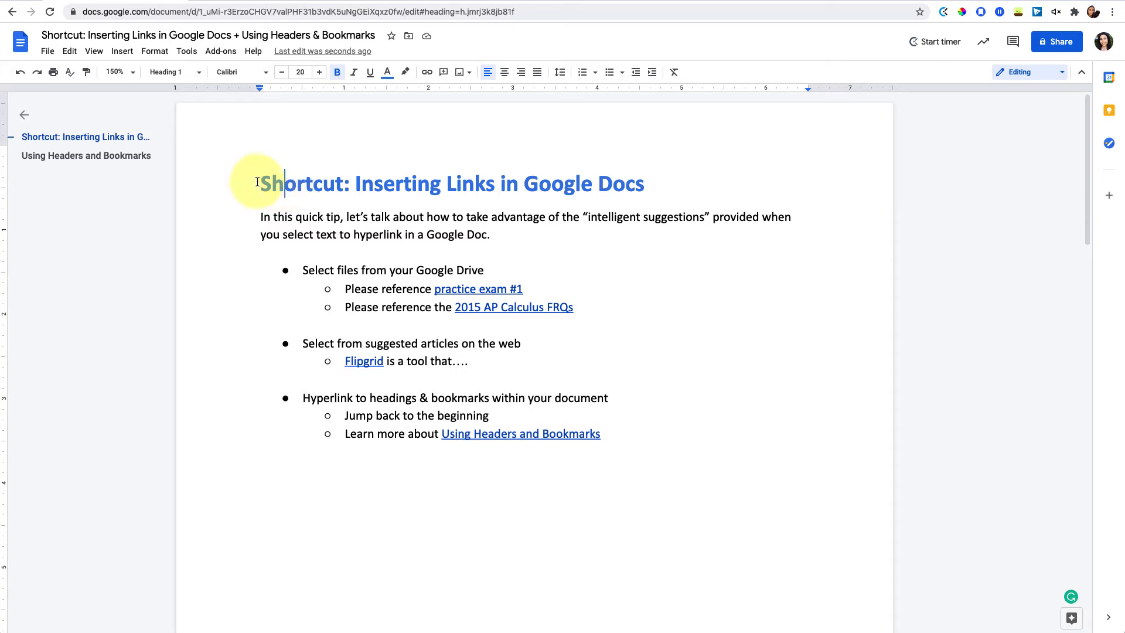
drag(260, 185, 641, 187)
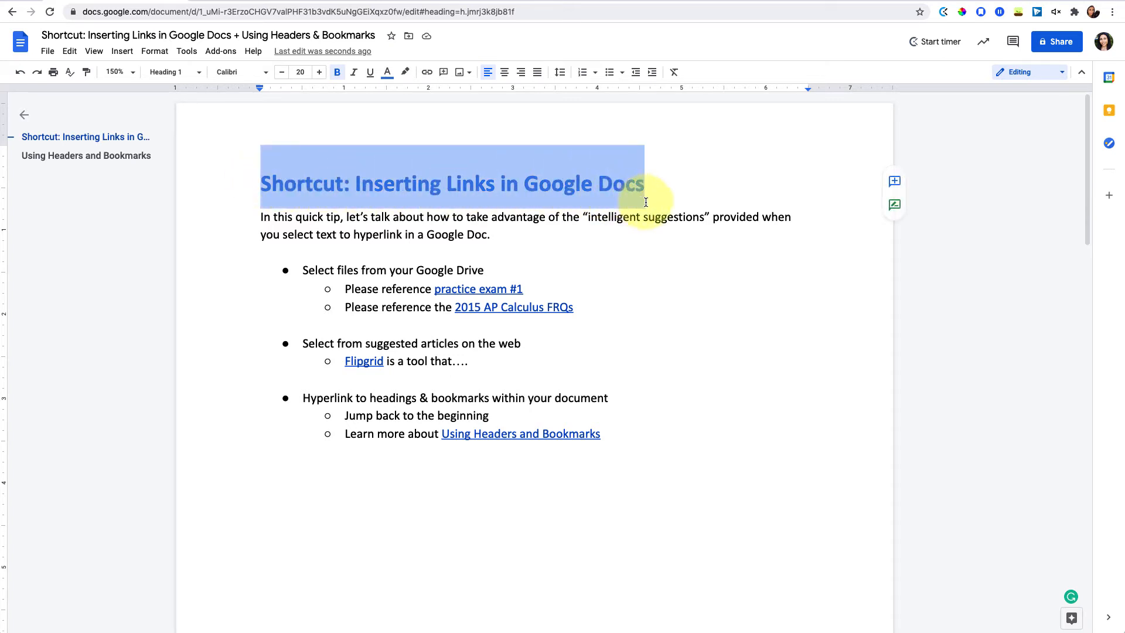
click(195, 75)
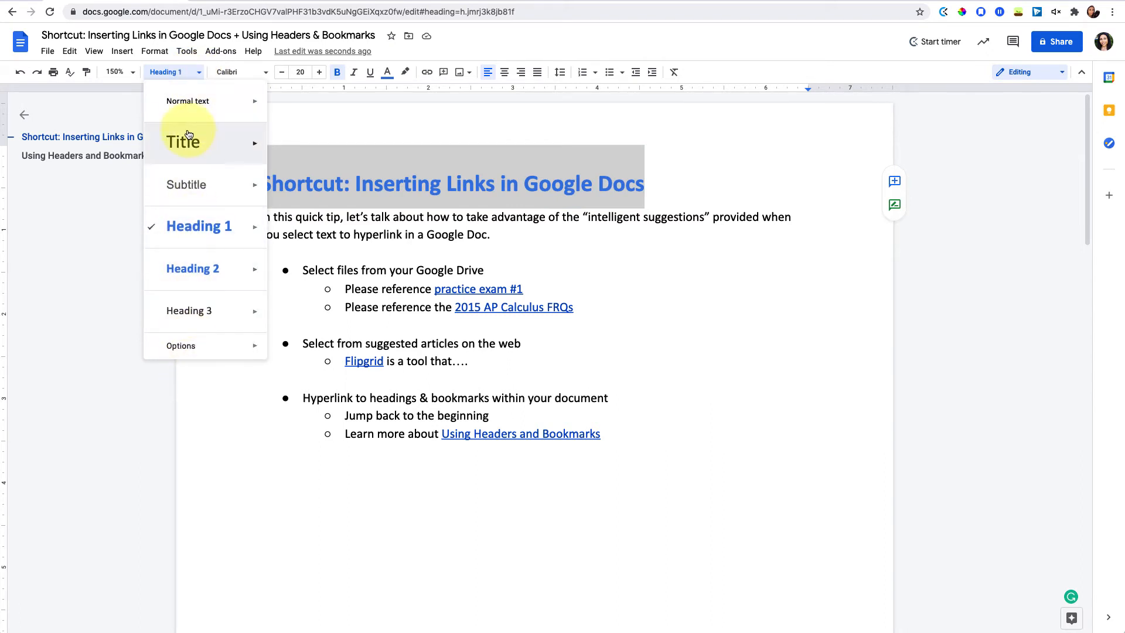
mouse_move(208, 222)
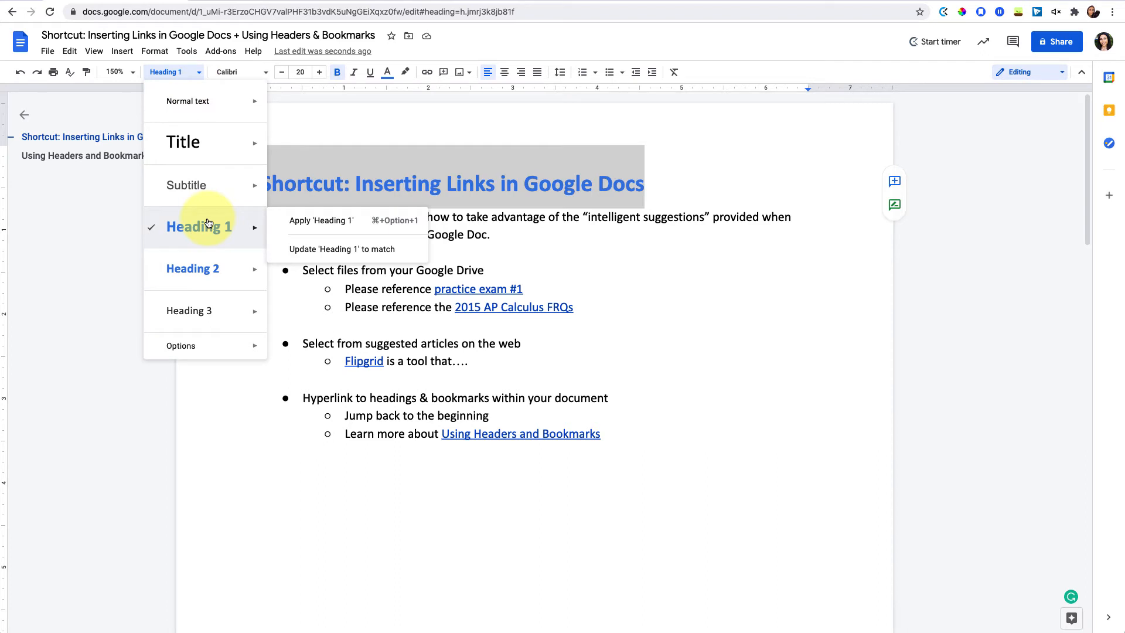
mouse_move(197, 349)
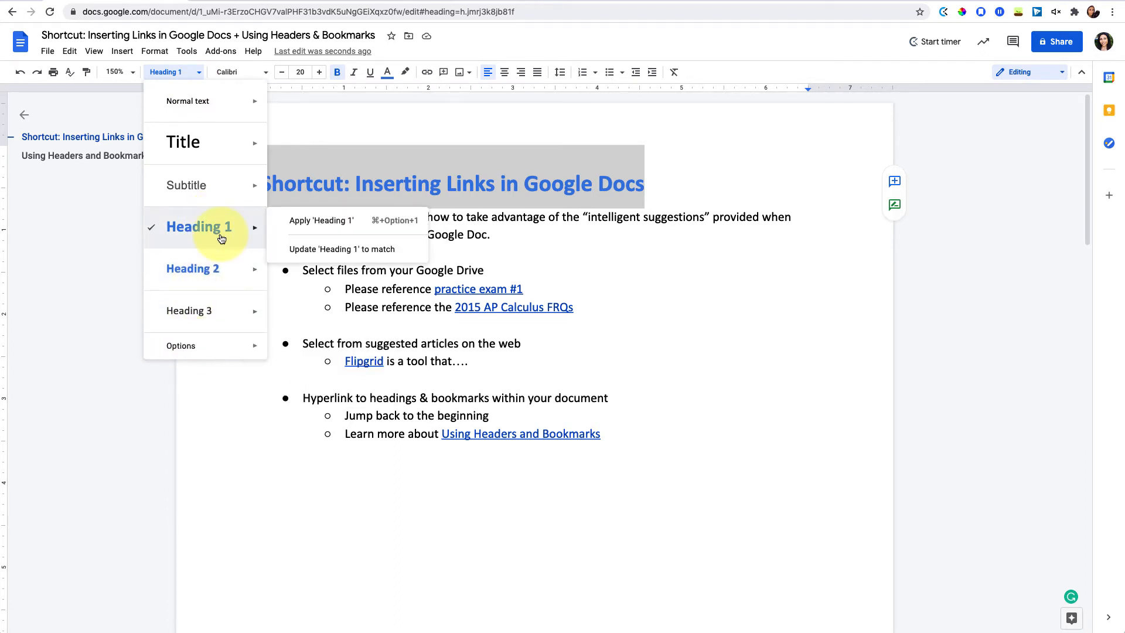
click(579, 193)
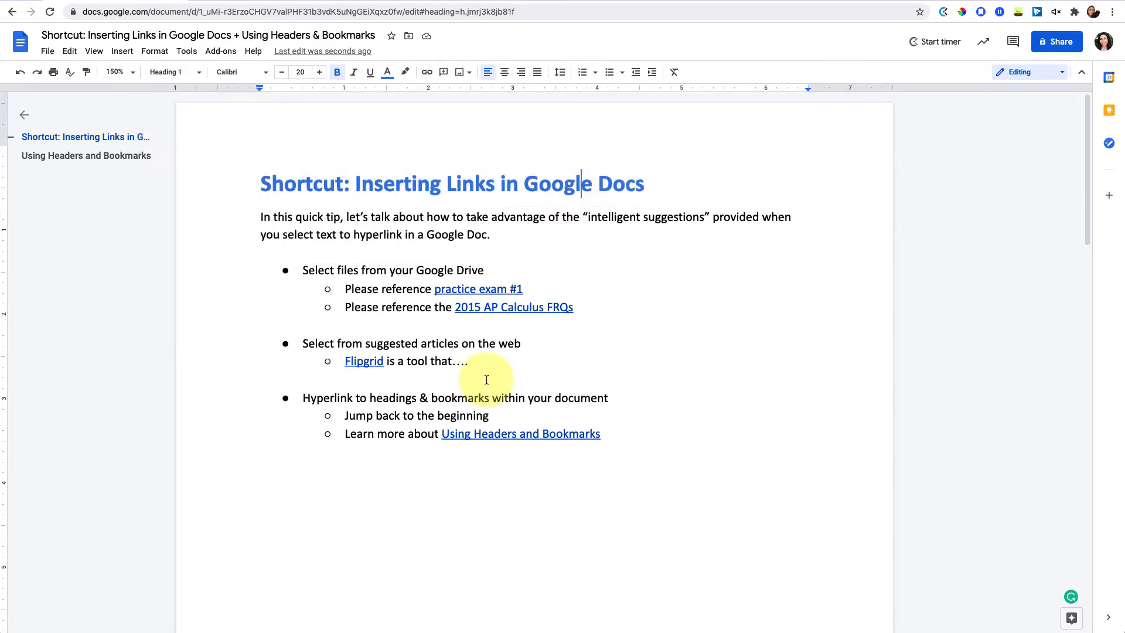
Step: Link the word "beginning" in "Jump back to the beginning" to the heading "Shortcut: Inserting Links in Google Docs"
double_click(446, 415)
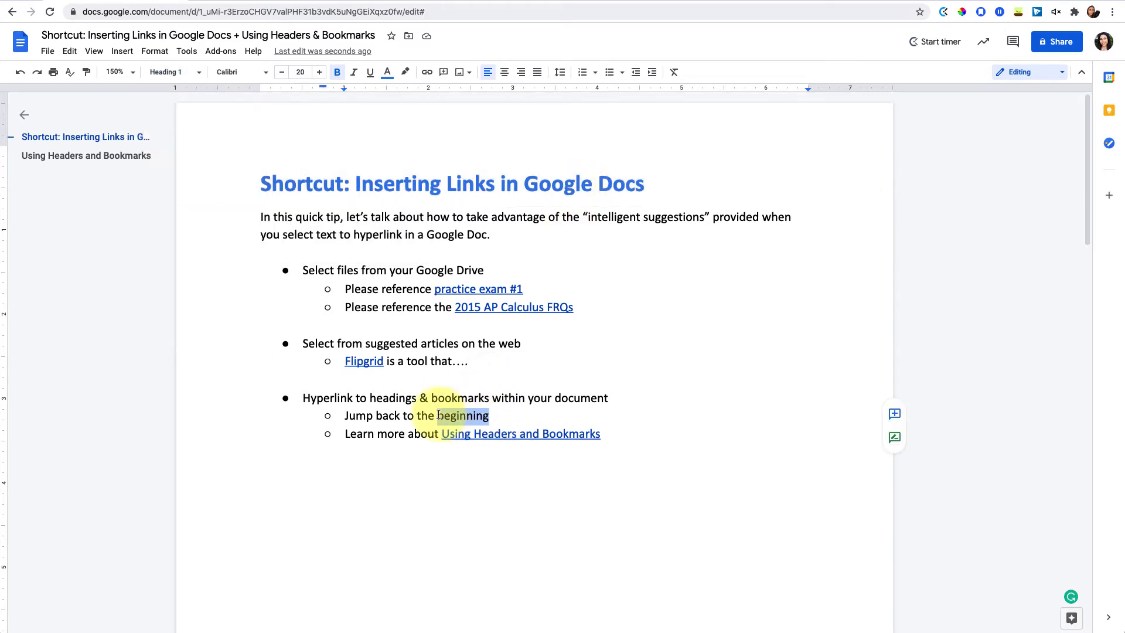
key(ctrl+k)
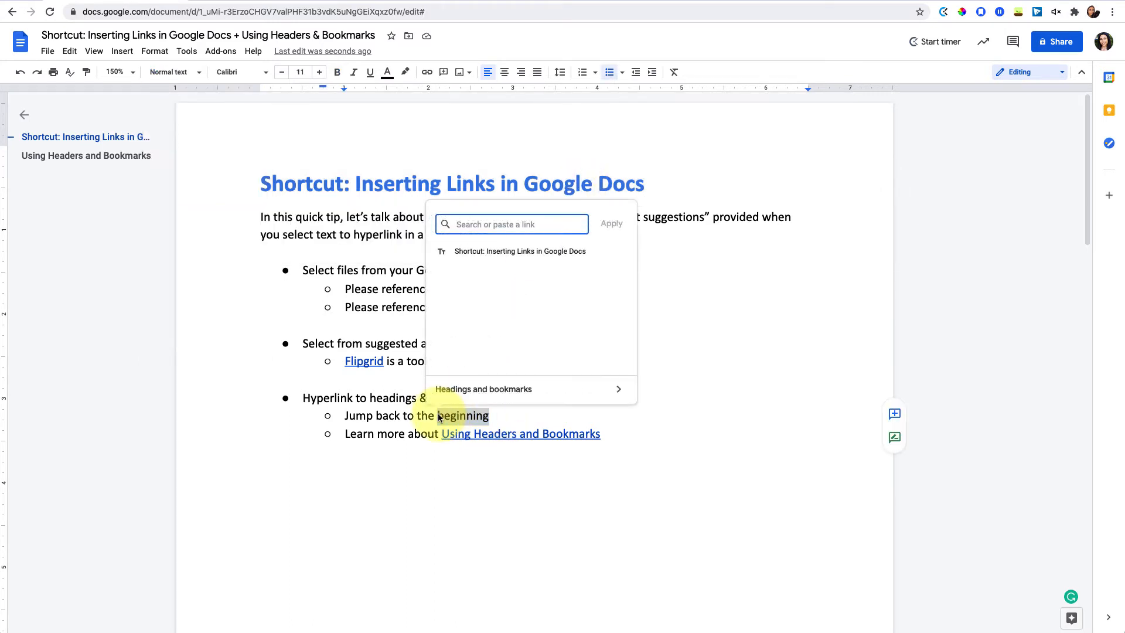
click(485, 396)
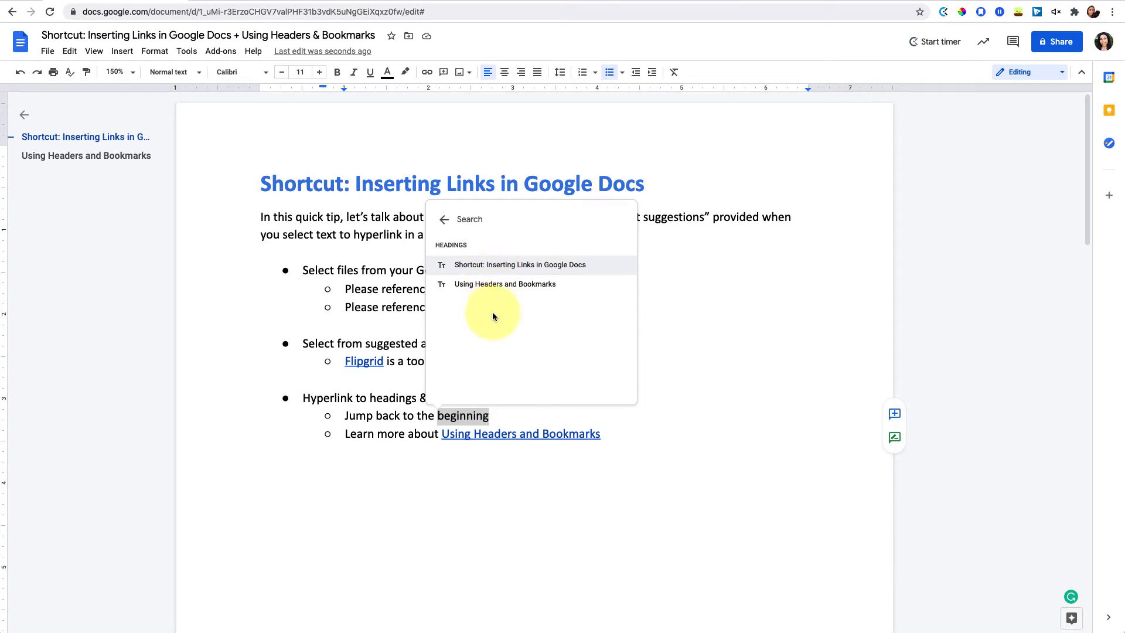
click(540, 264)
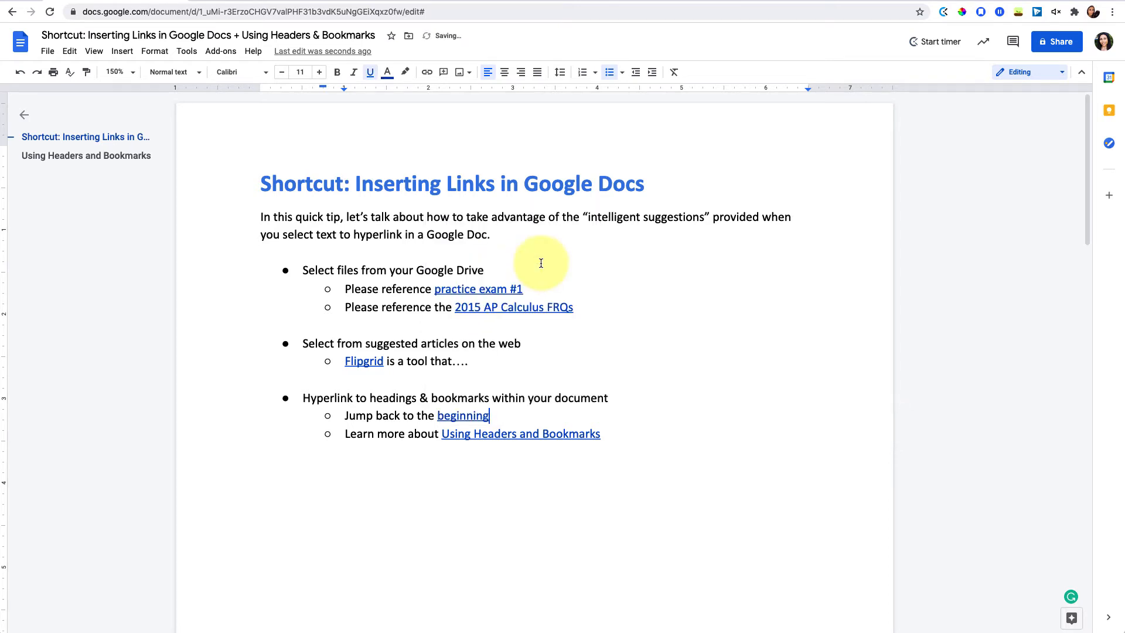
Step: Follow the "Using Headers and Bookmarks" link in the list to its heading in the document
click(420, 435)
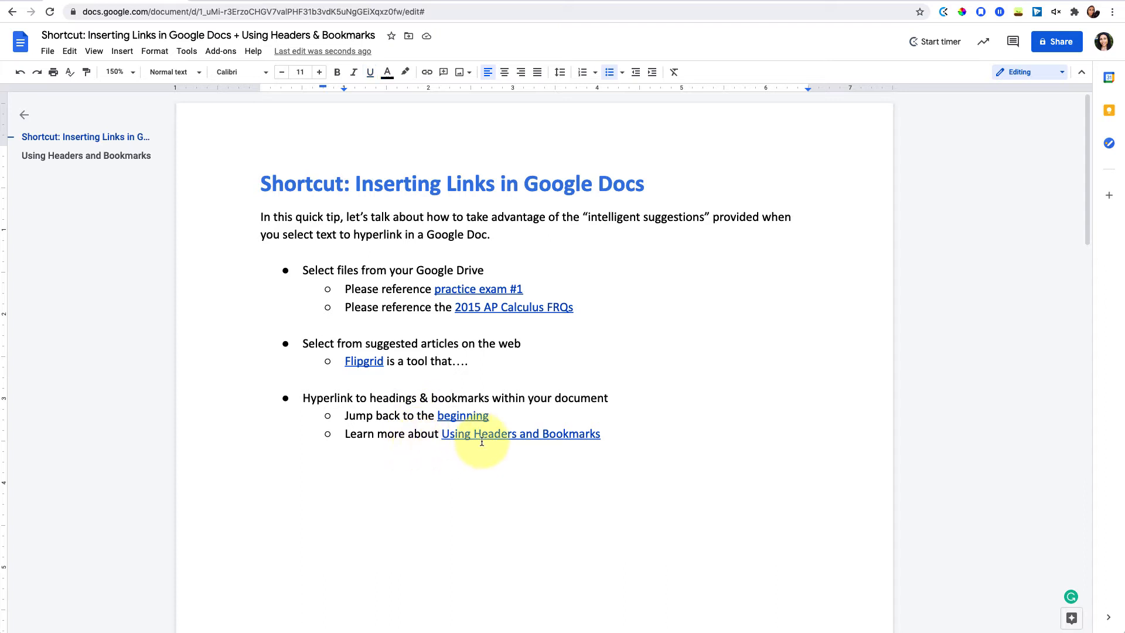
click(538, 435)
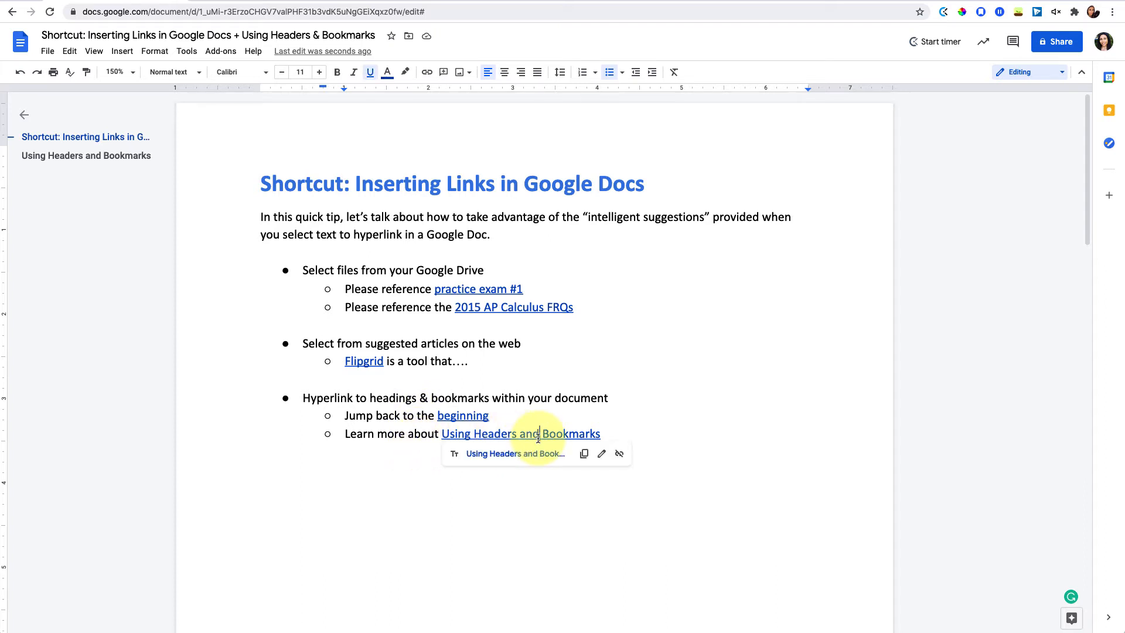
click(526, 455)
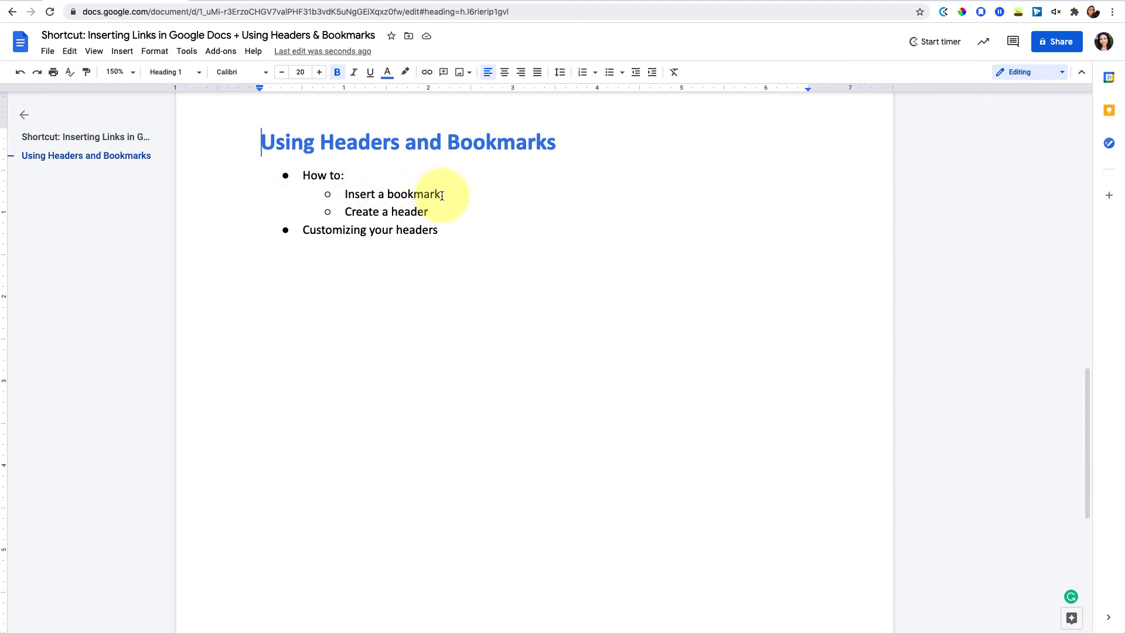
Step: Insert a bookmark at the word "bookmark" in the "Insert a bookmark" sub-bullet
click(346, 194)
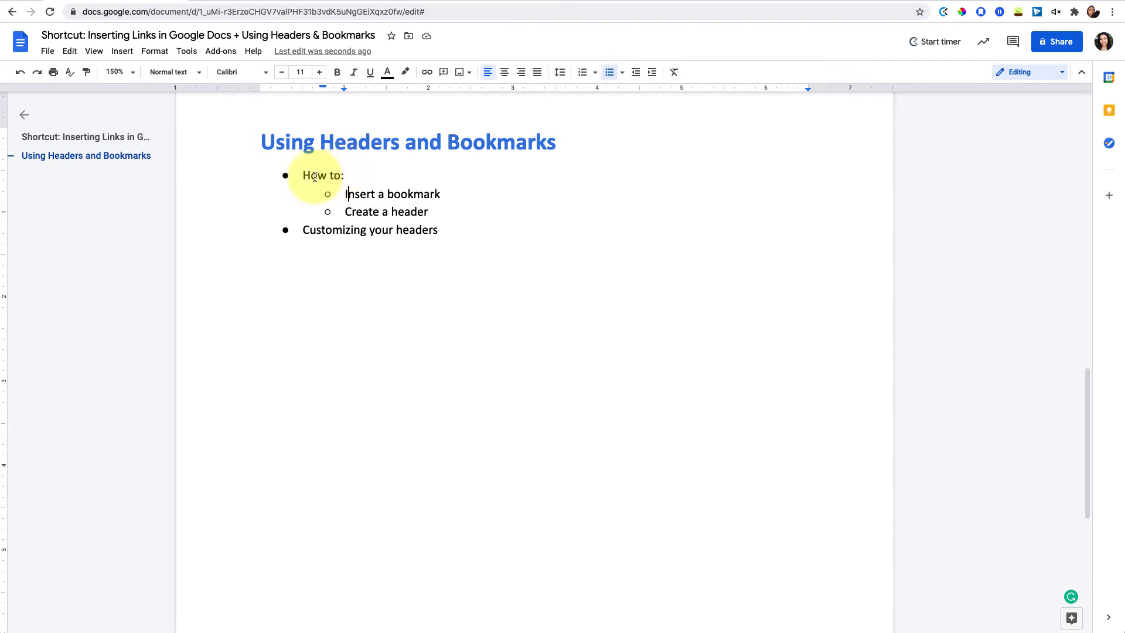
click(387, 195)
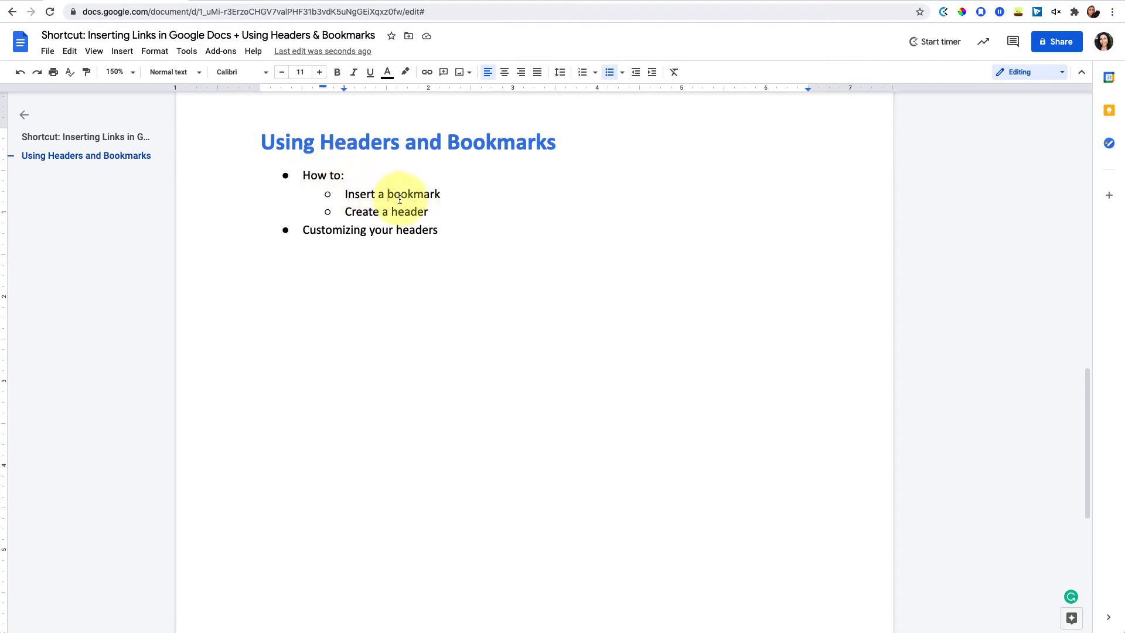
double_click(400, 199)
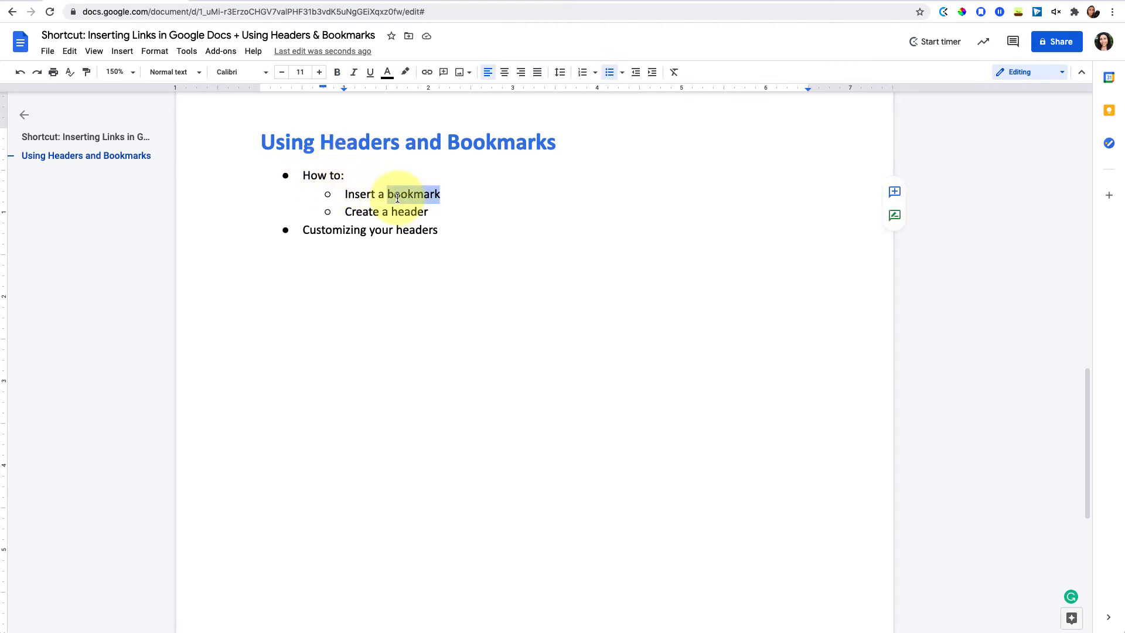
click(121, 51)
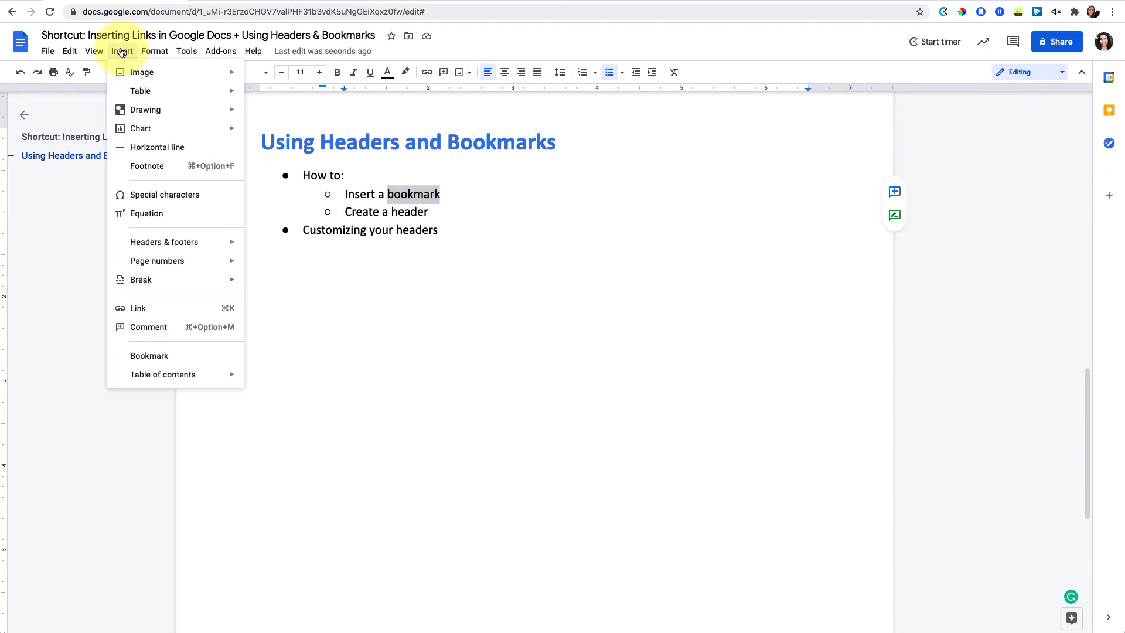
click(142, 355)
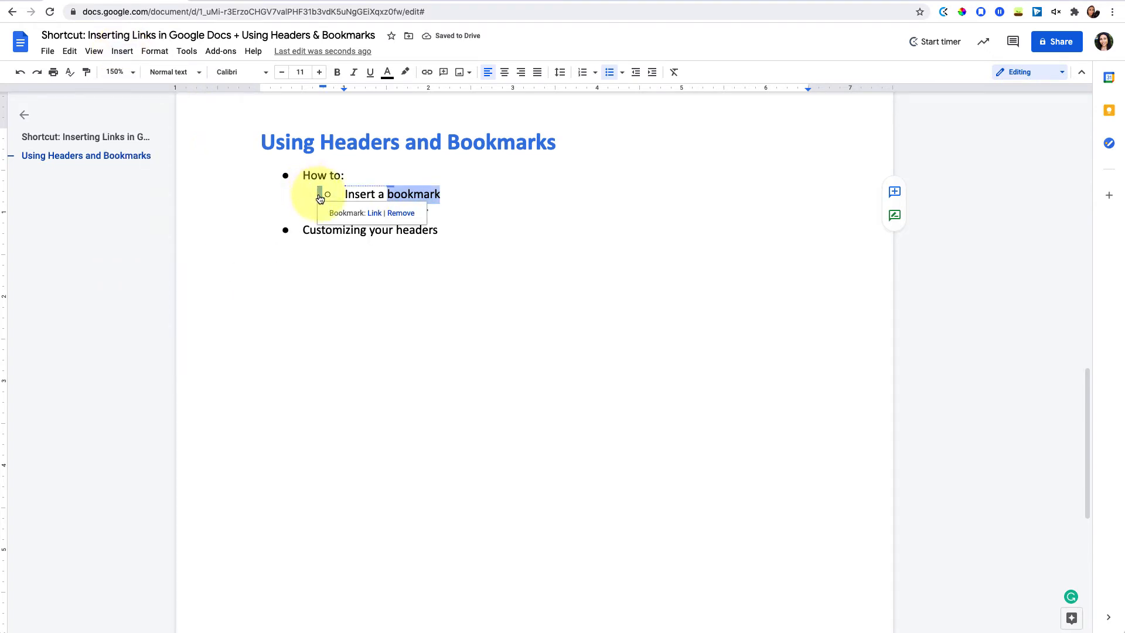
click(324, 271)
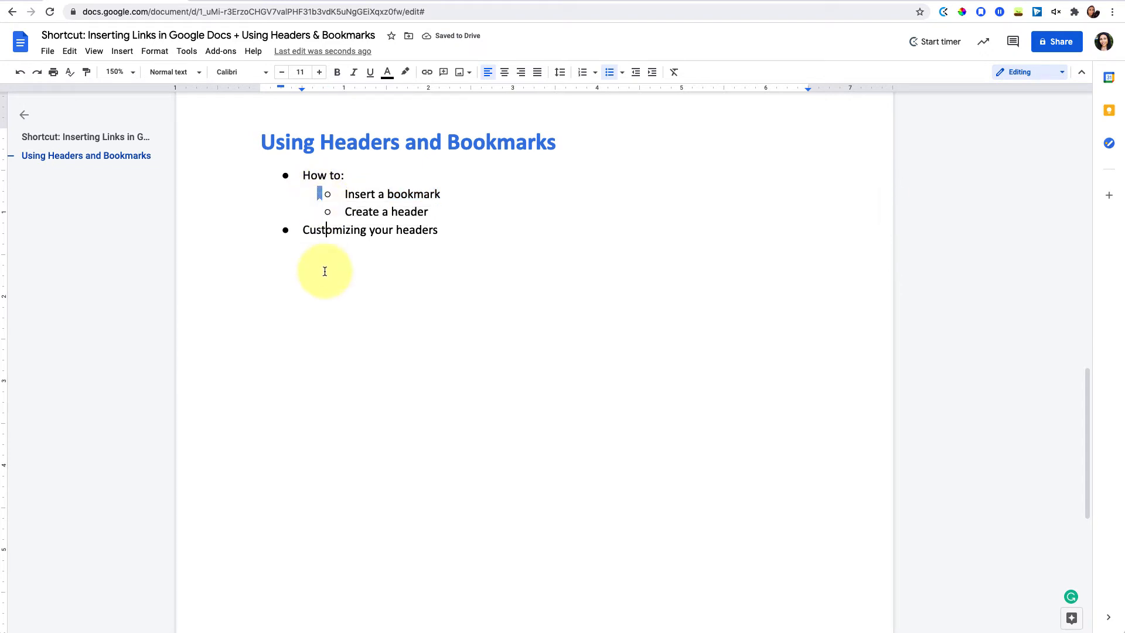
Step: Leave the bulleted list with several blank lines after it and add the line "Link back to the bookmark above"
click(499, 243)
key(Return)
key(Return)
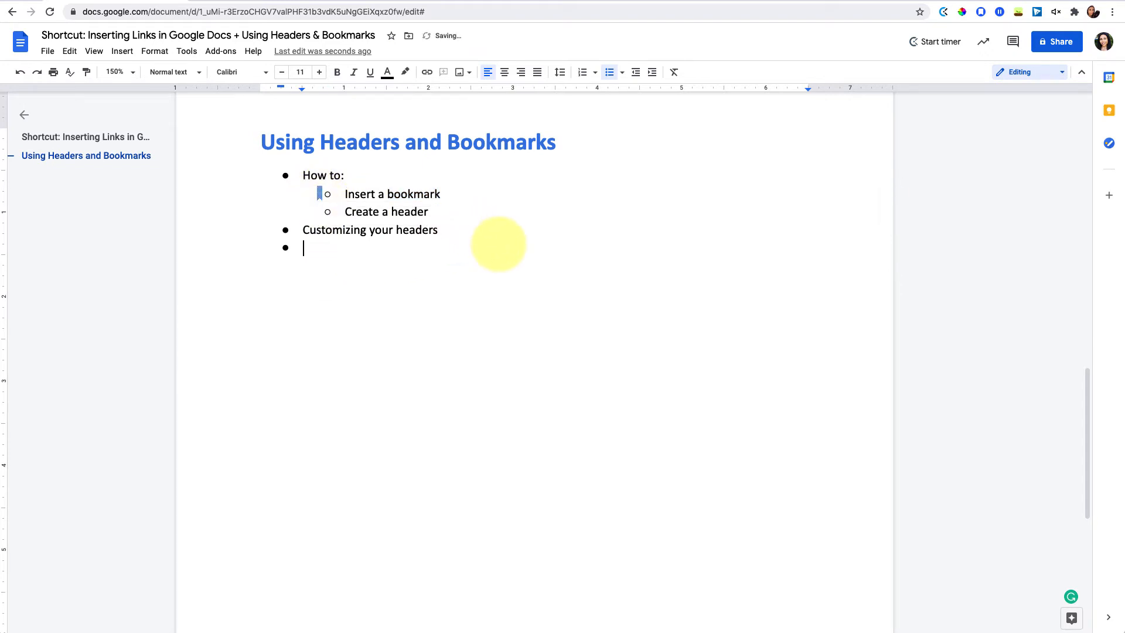
text(Link back to the bookmark above)
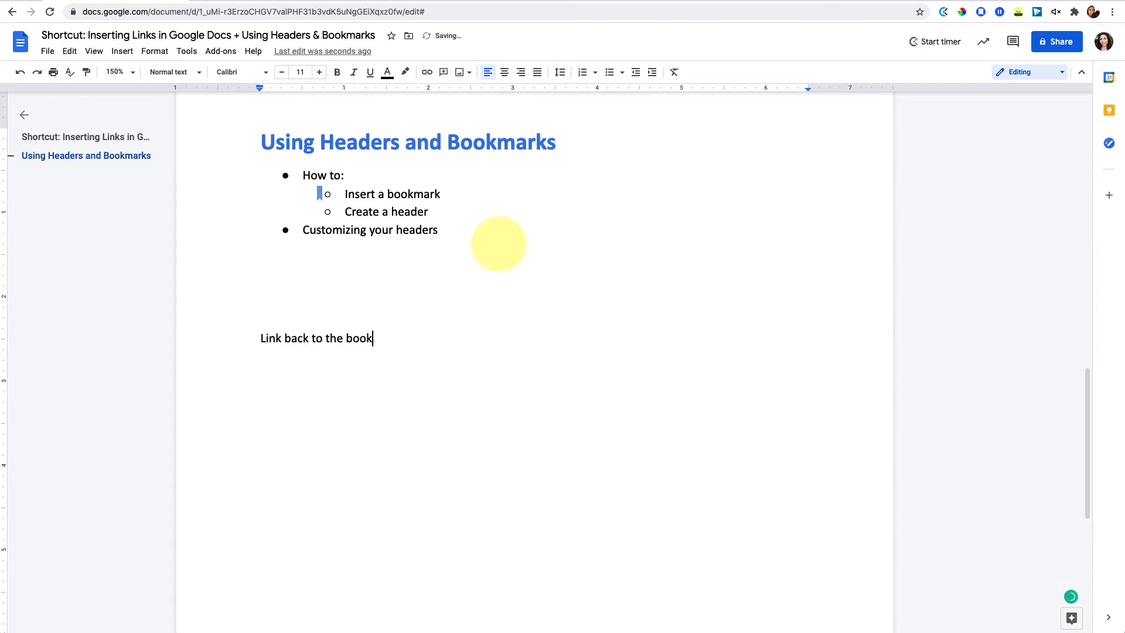
Step: Link the words "bookmark above" to the "Insert a bookmark" bookmark and follow the link to test it
shift+click(346, 336)
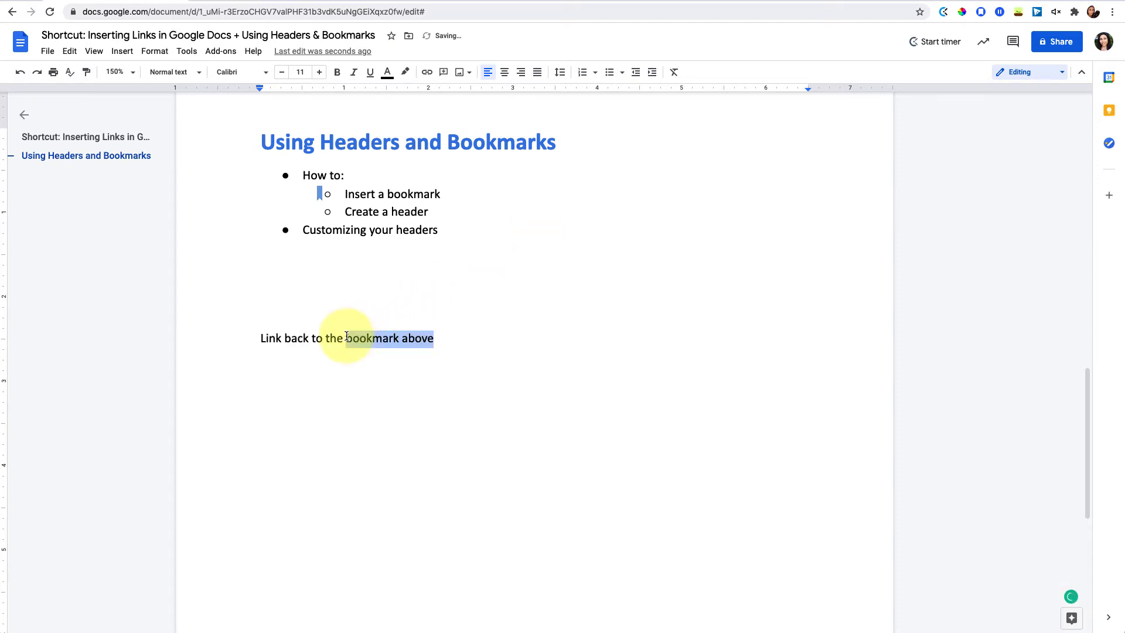
key(super+k)
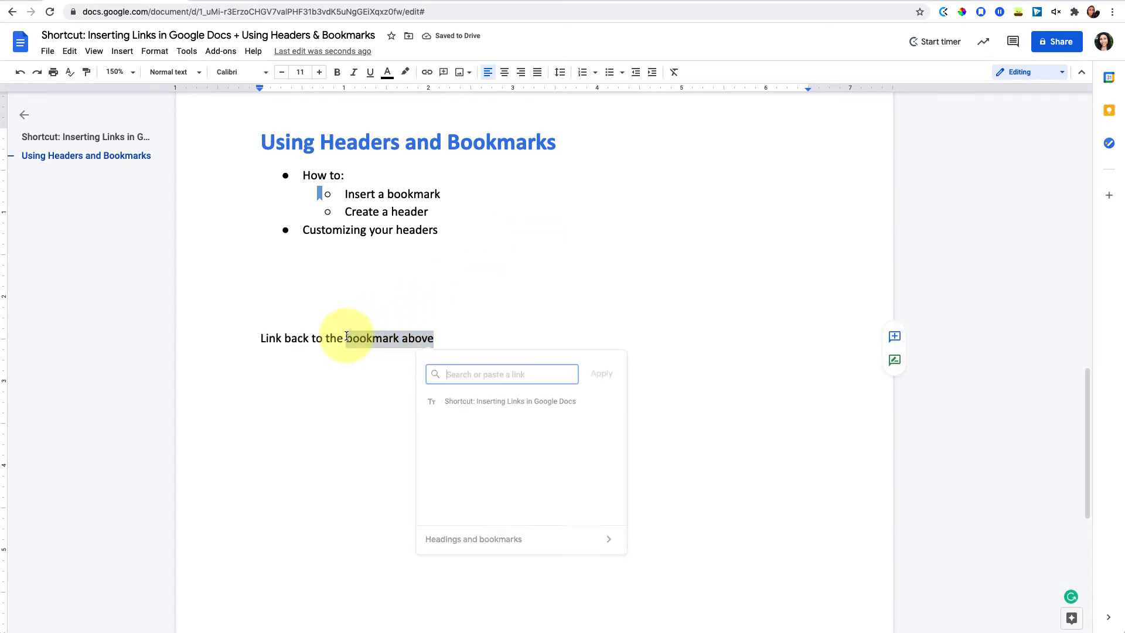
click(459, 537)
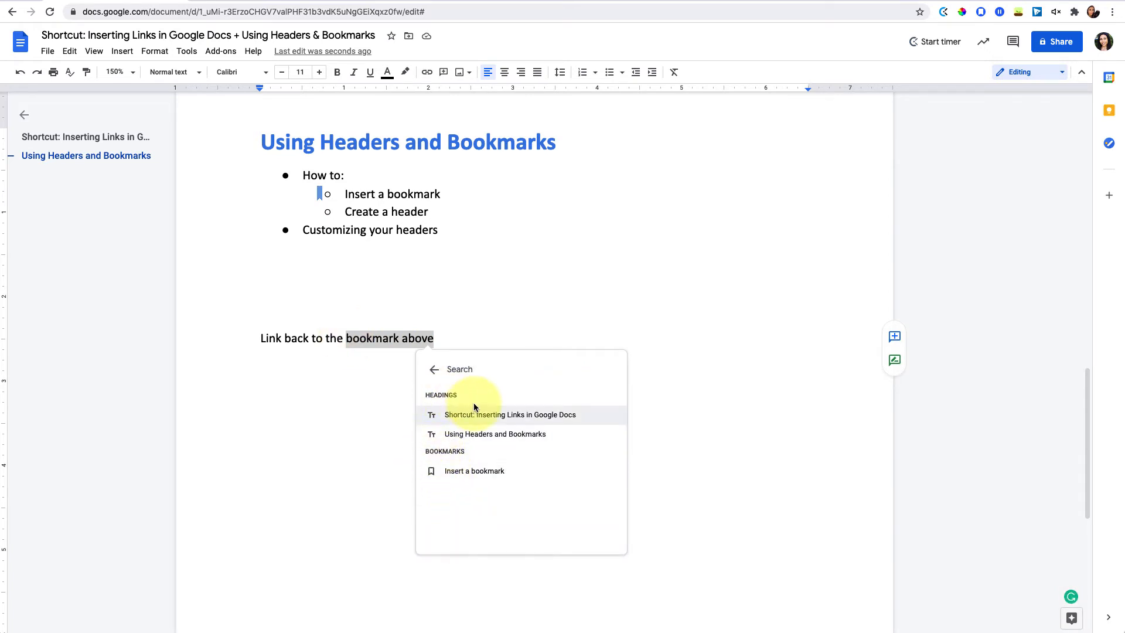
click(469, 478)
click(411, 343)
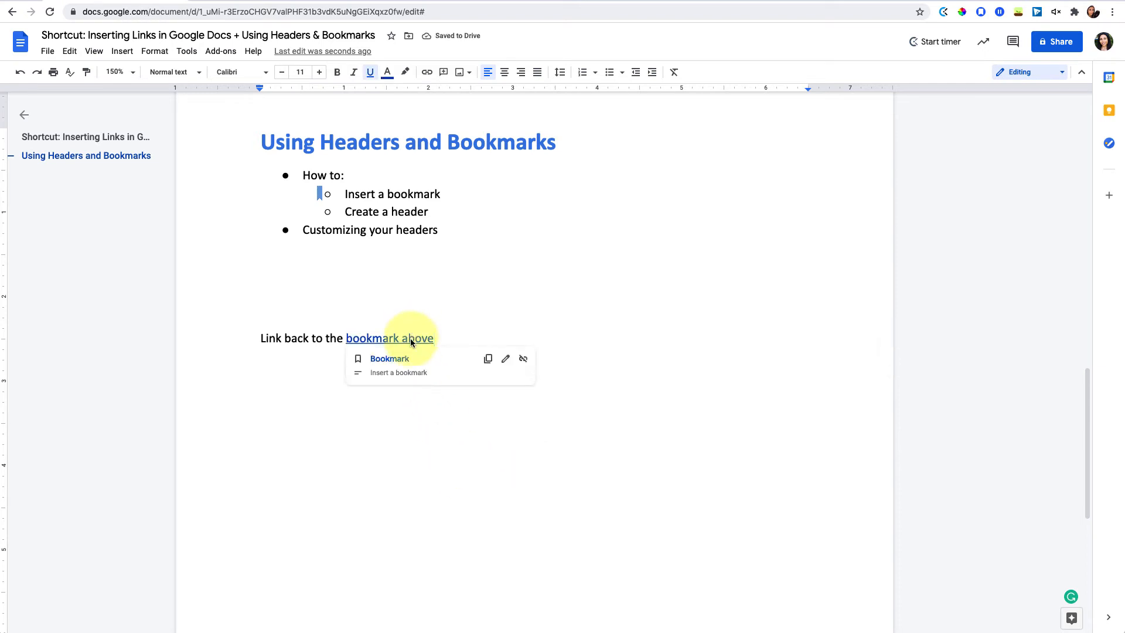
click(391, 360)
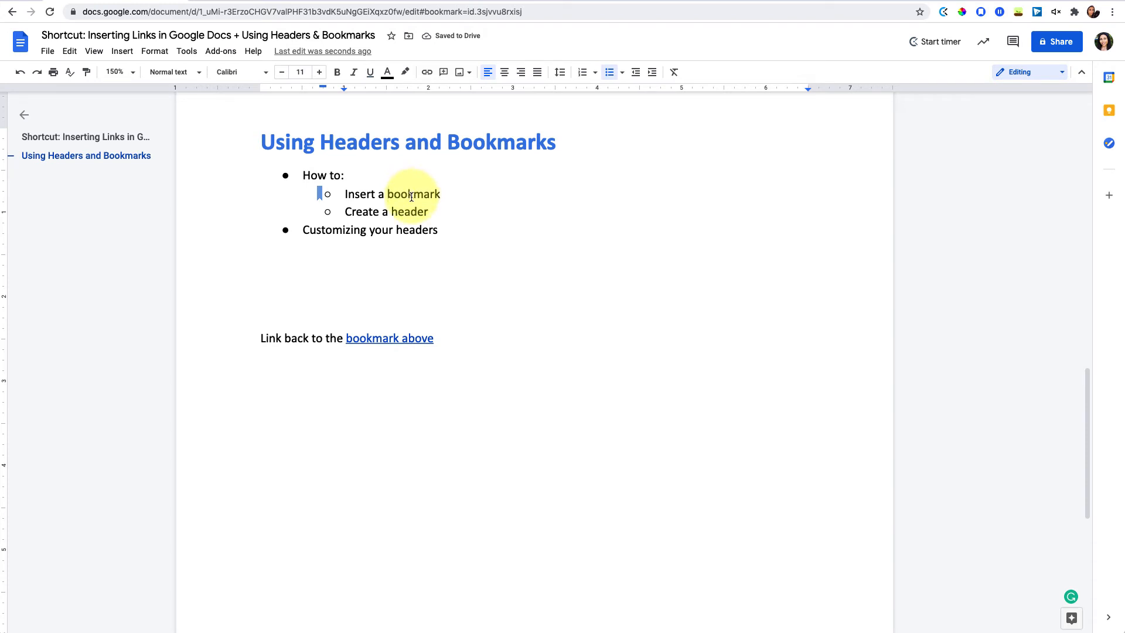
Step: Add the text "New Heading Here" on the blank line directly above "Link back to the bookmark above"
drag(432, 212, 343, 211)
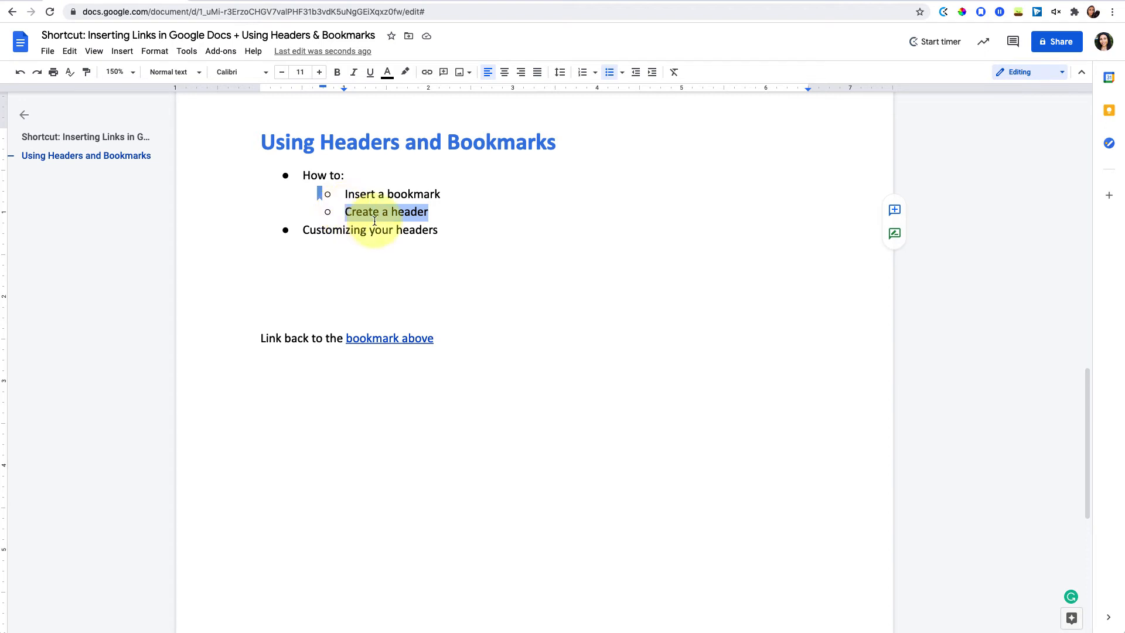
click(273, 320)
text(New Heading Here)
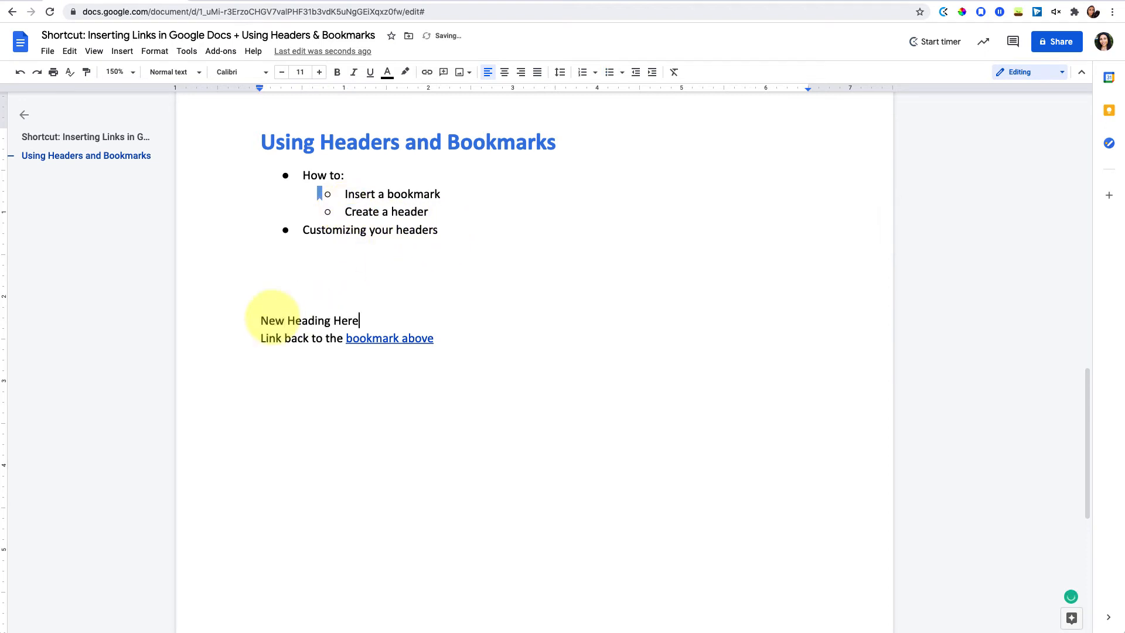
Step: Apply the Heading 3 style to the line "New Heading Here" and review the other available heading styles
triple_click(273, 320)
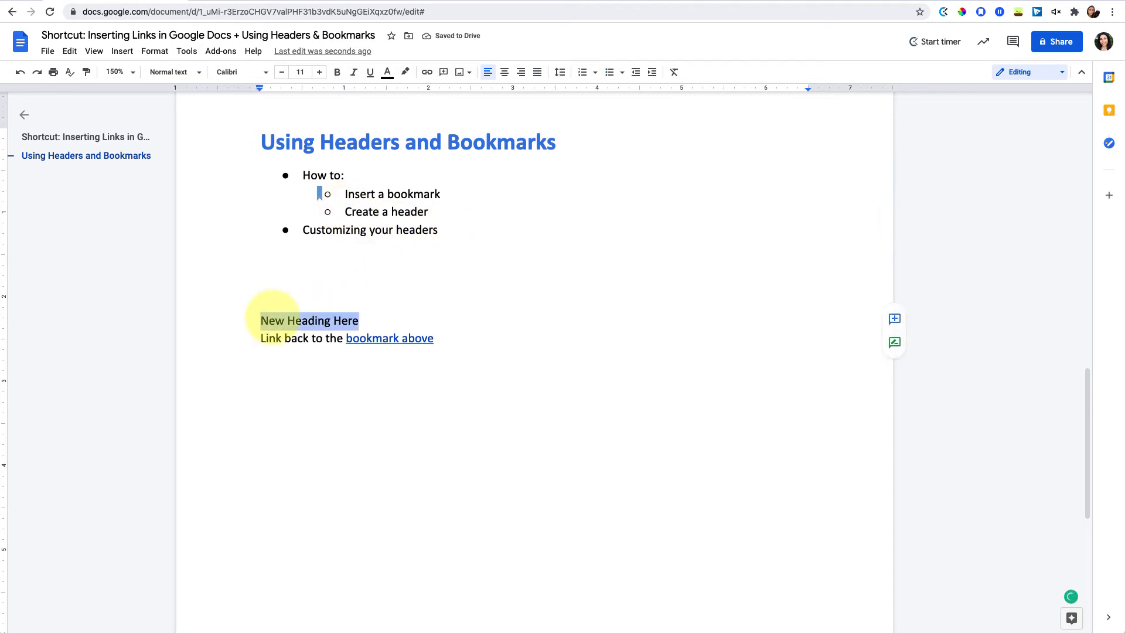
click(198, 75)
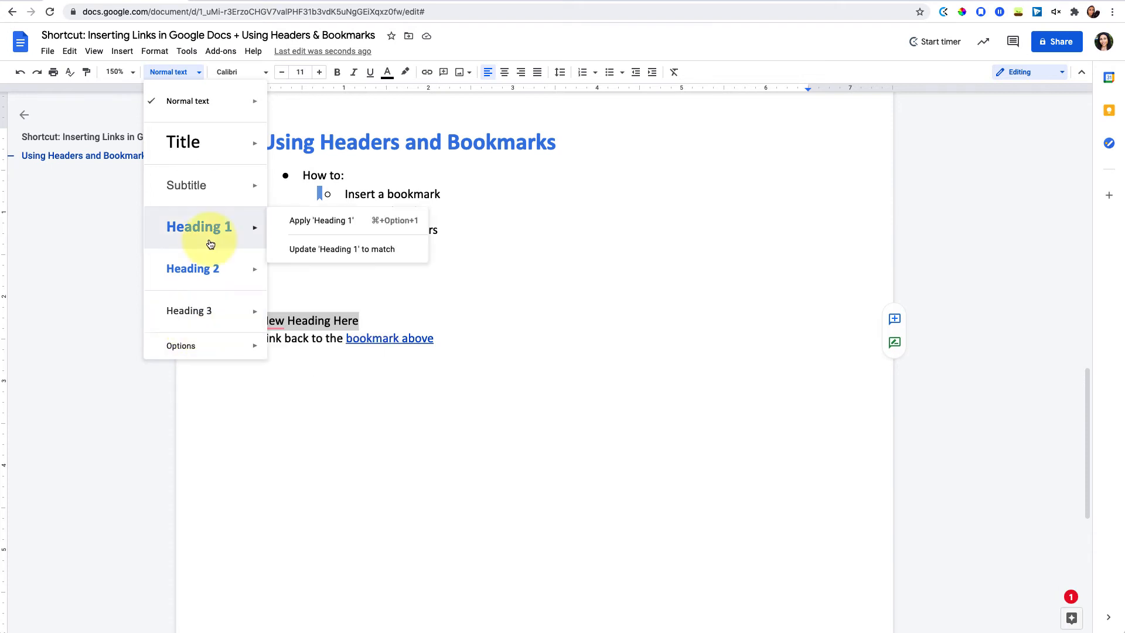
click(201, 309)
click(187, 73)
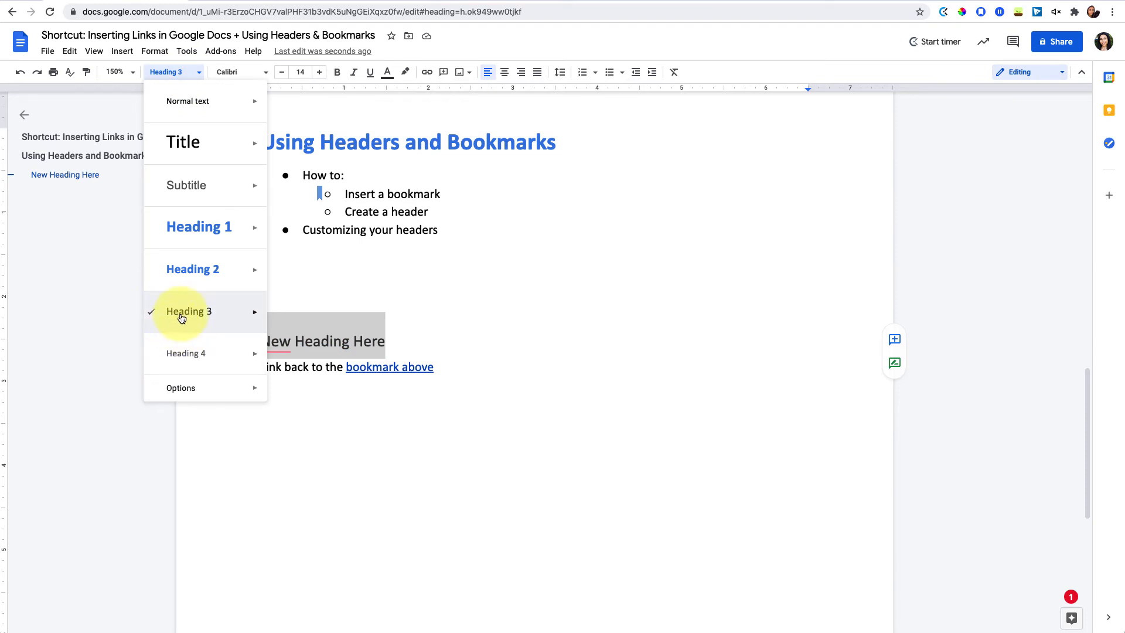
mouse_move(209, 314)
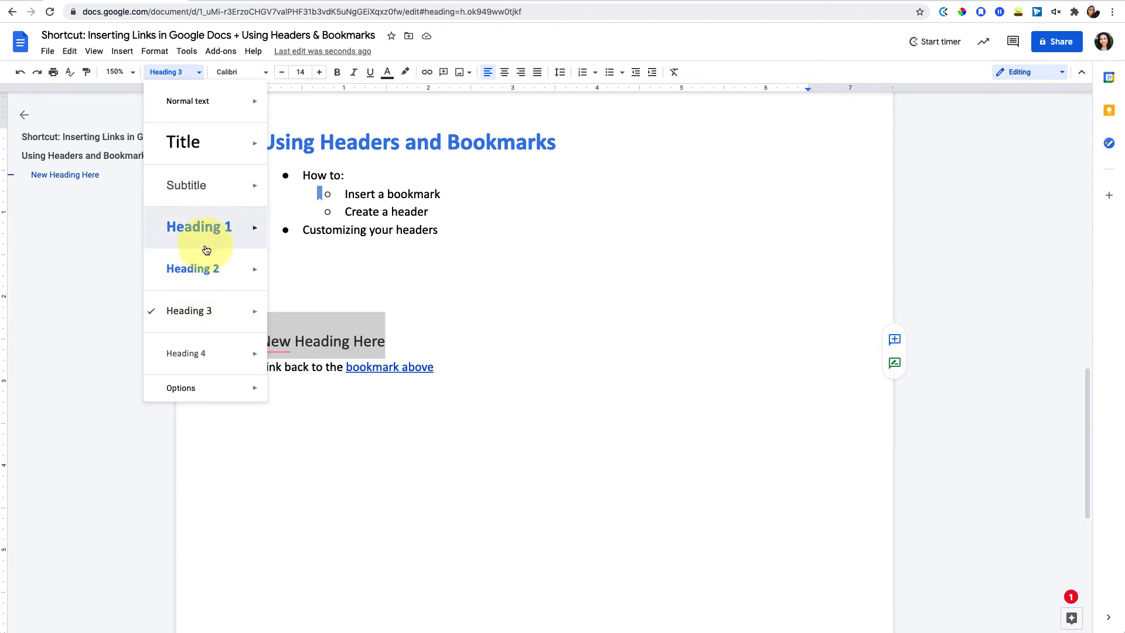
mouse_move(206, 232)
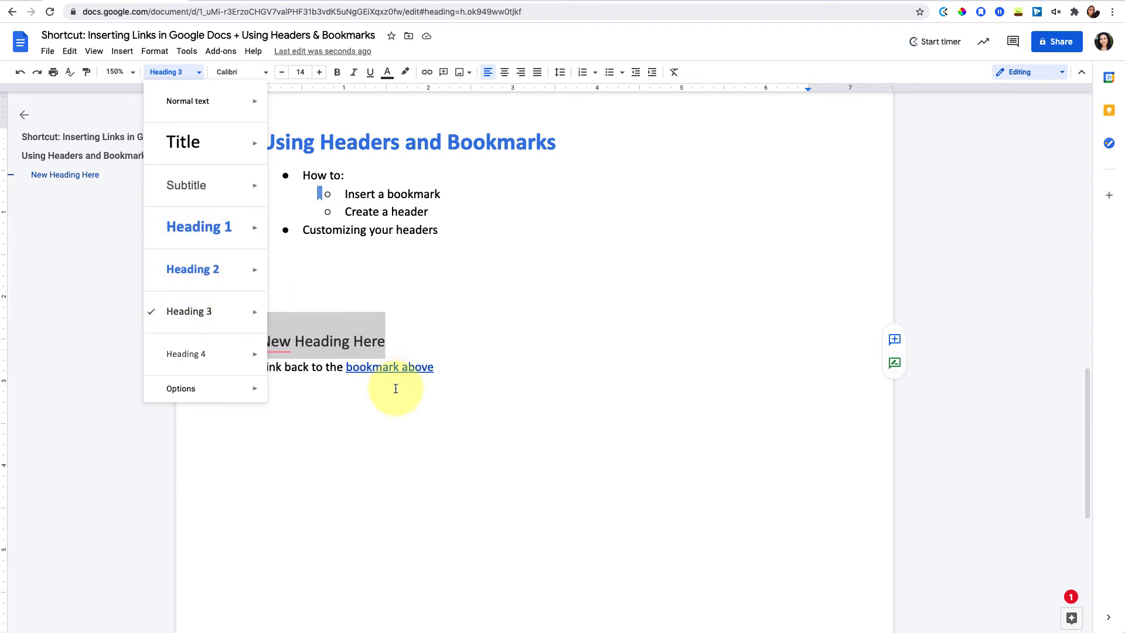
click(393, 337)
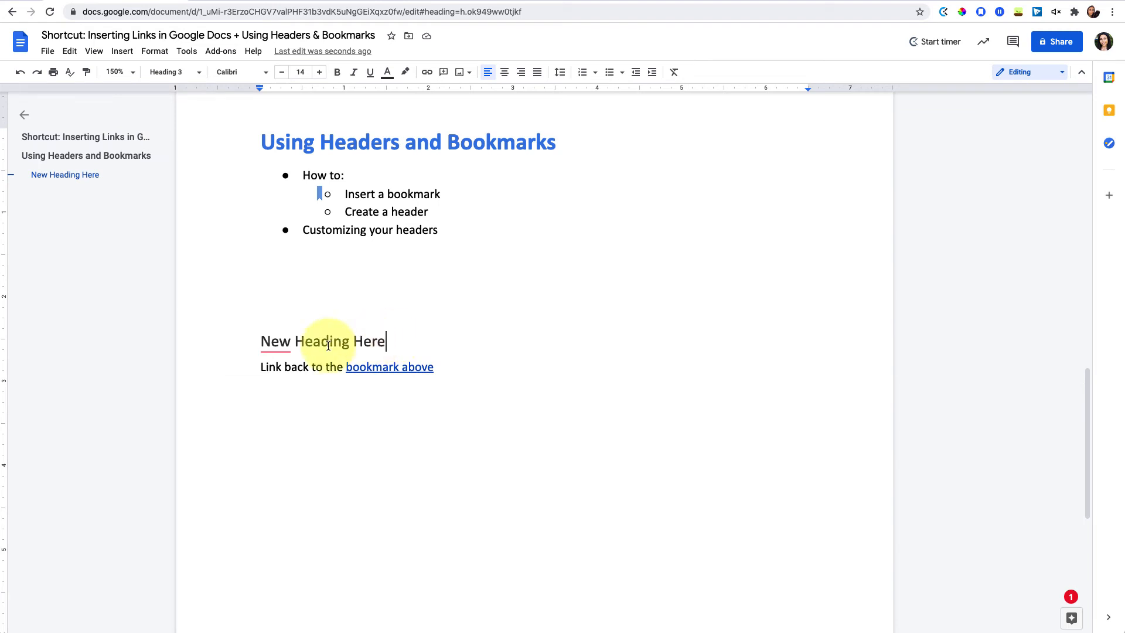
Step: Extend the "Create a header" sub-bullet with the words "and link to it"
click(429, 211)
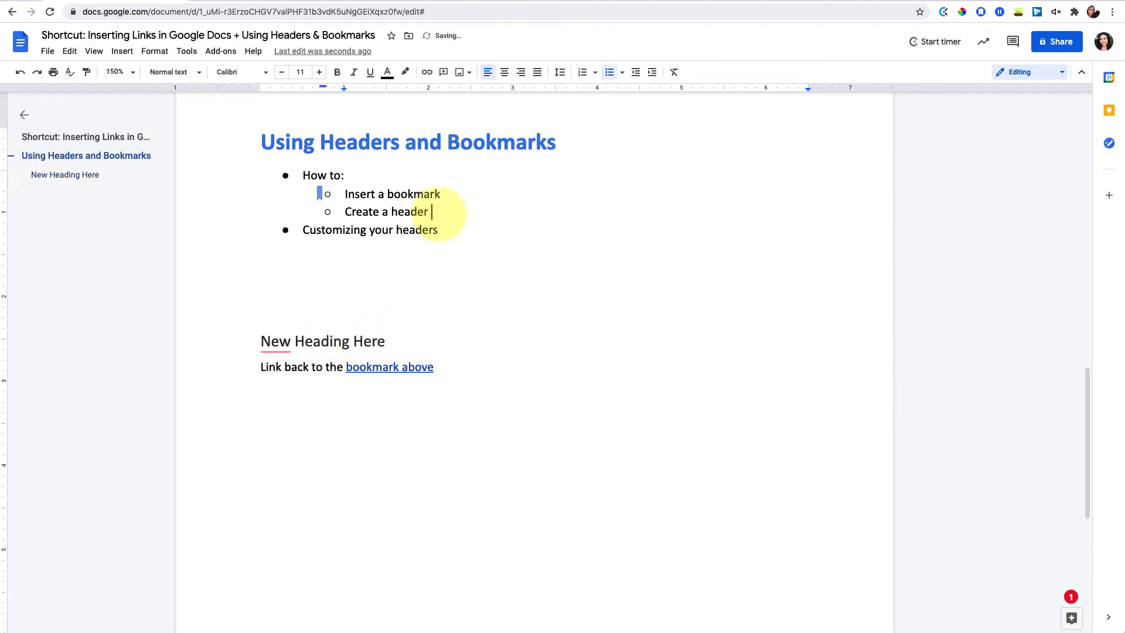
text(and link to it)
Step: Link the words "link to it" to the "New Heading Here" heading and follow the link to test it
shift+click(454, 213)
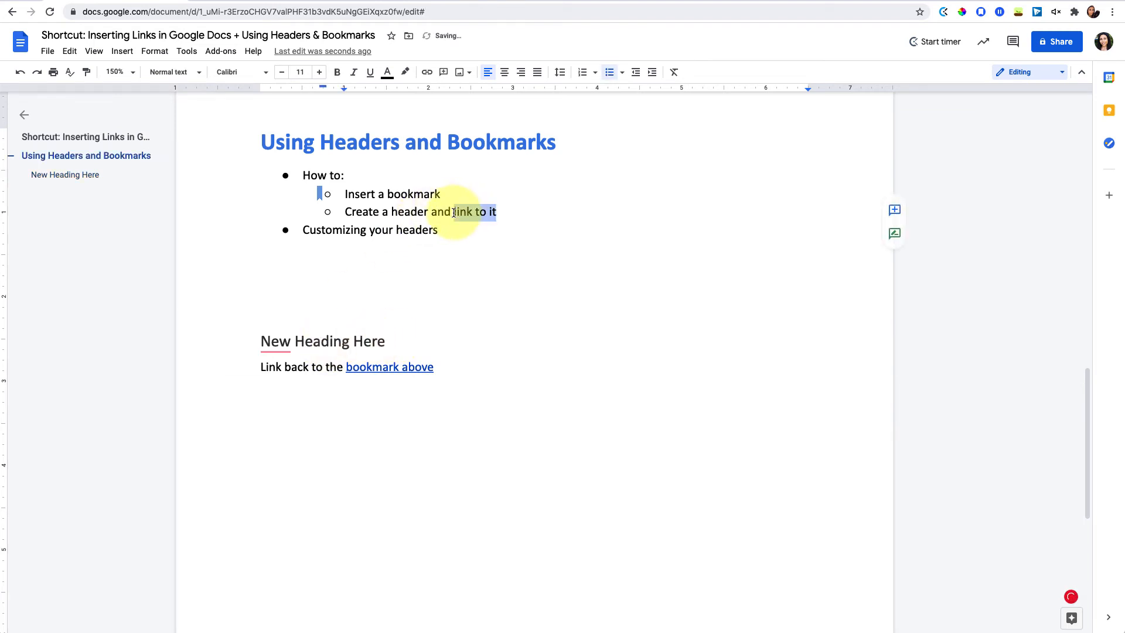
key(ctrl+k)
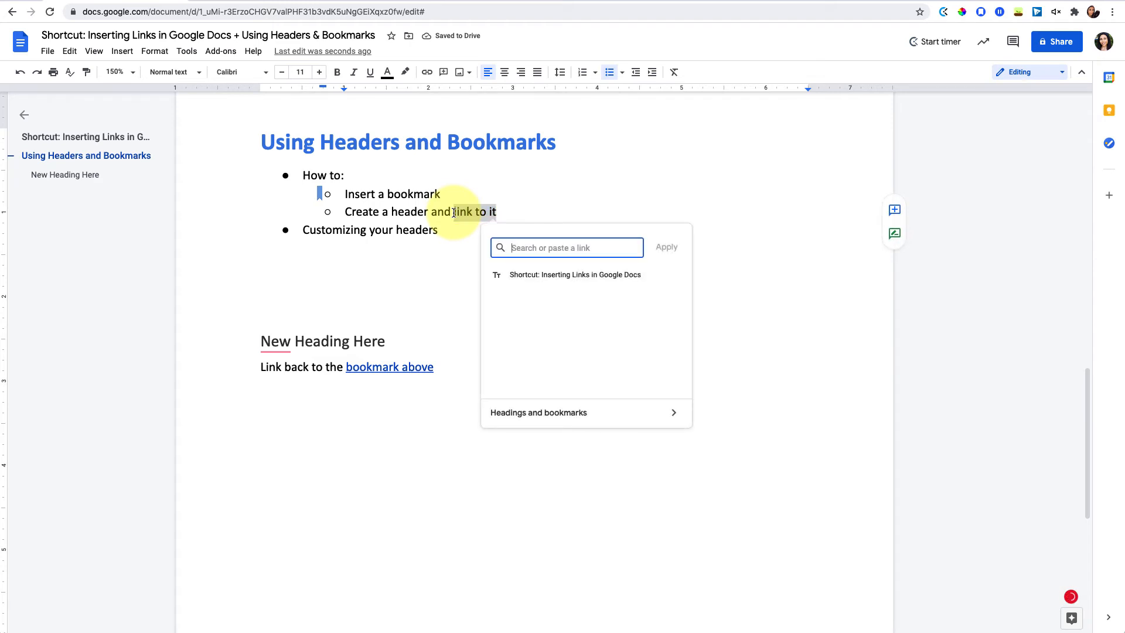
click(565, 411)
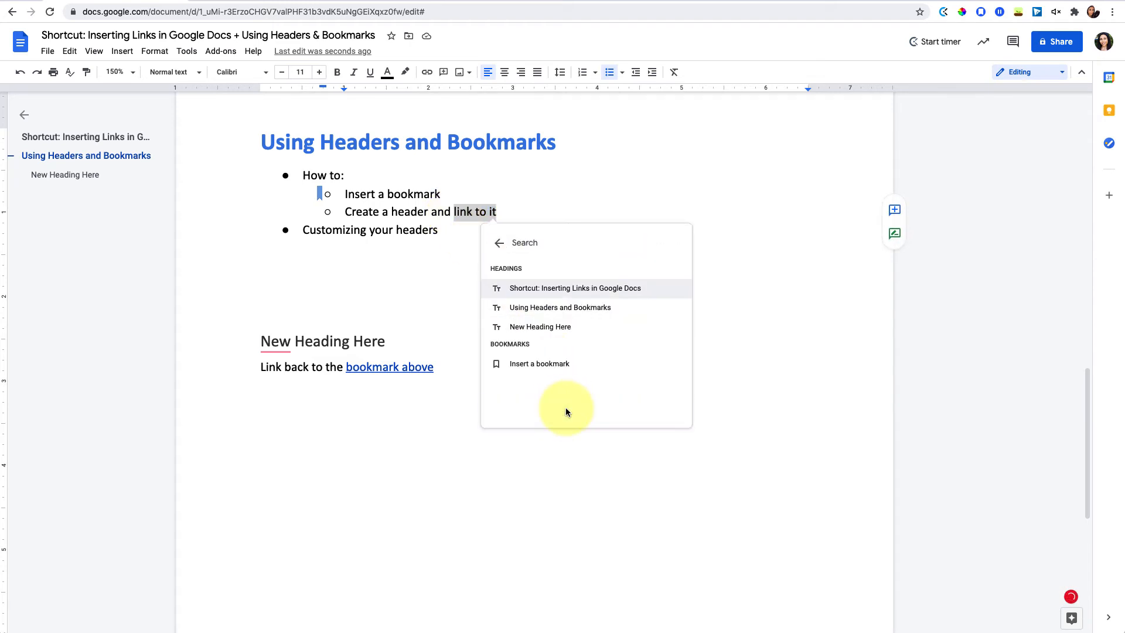
click(545, 333)
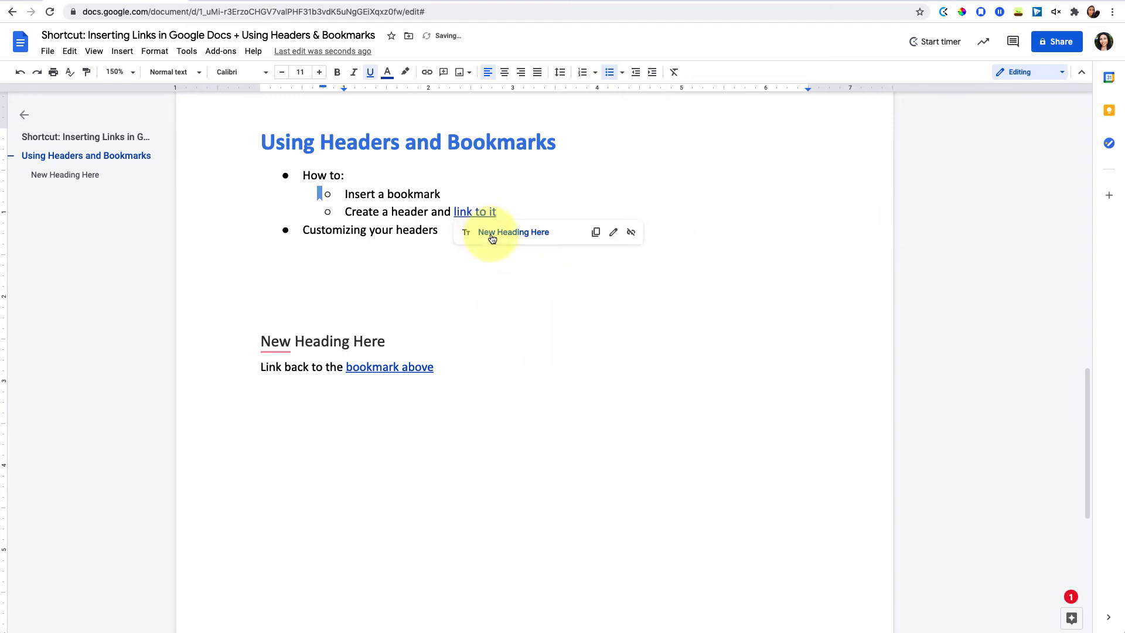
click(493, 229)
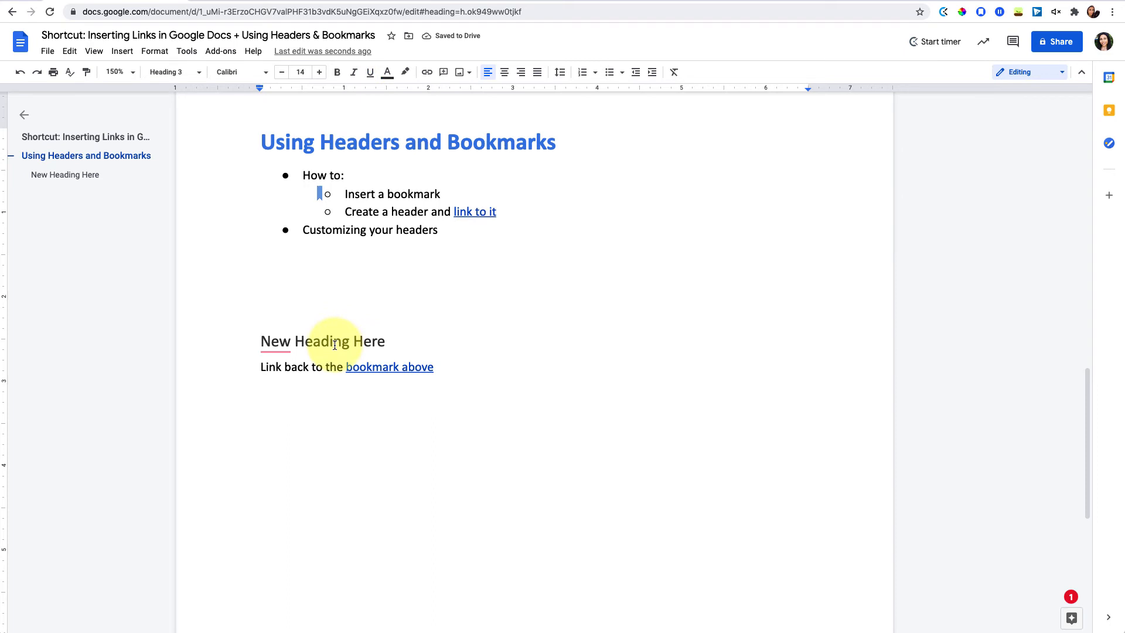
Step: Add the line "Link back to the top" directly below "Link back to the bookmark above"
scroll(334, 345, up, 3)
click(464, 519)
key(Return)
text(Link back to the top)
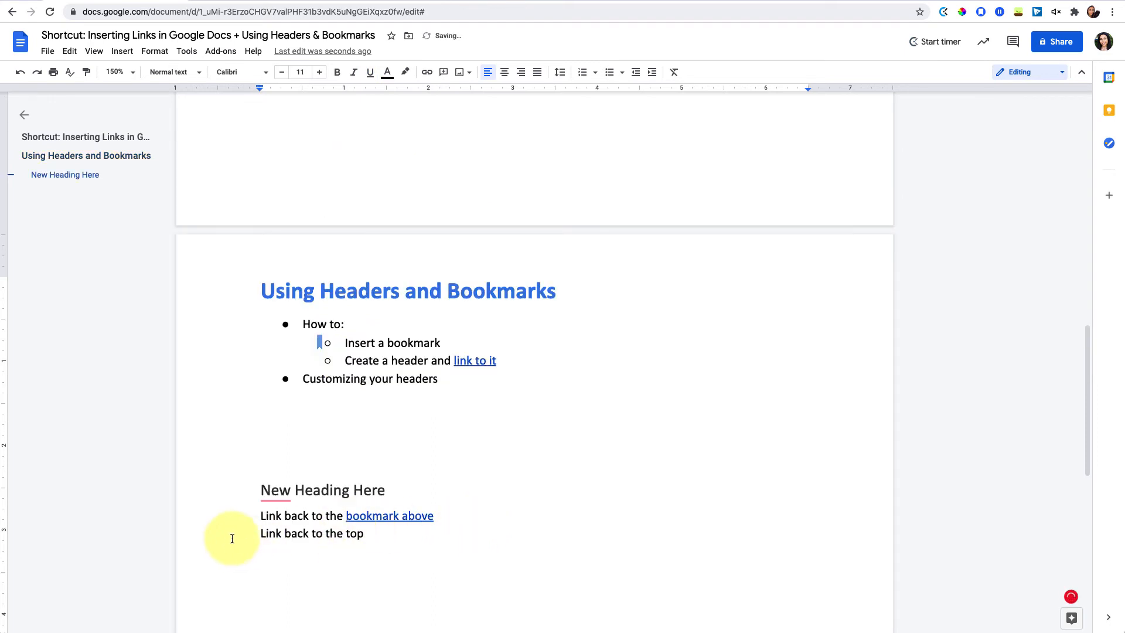
Step: Link the word "top" to the "Shortcut: Inserting Links in Google Docs" heading and follow the link to test it
double_click(354, 534)
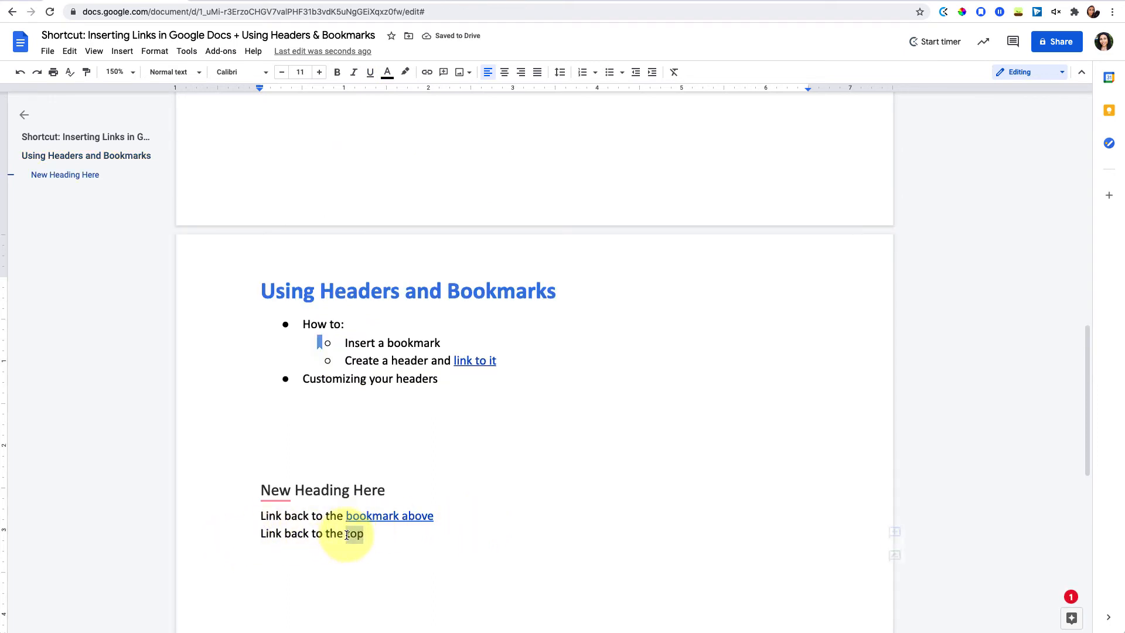
key(ctrl+k)
click(427, 508)
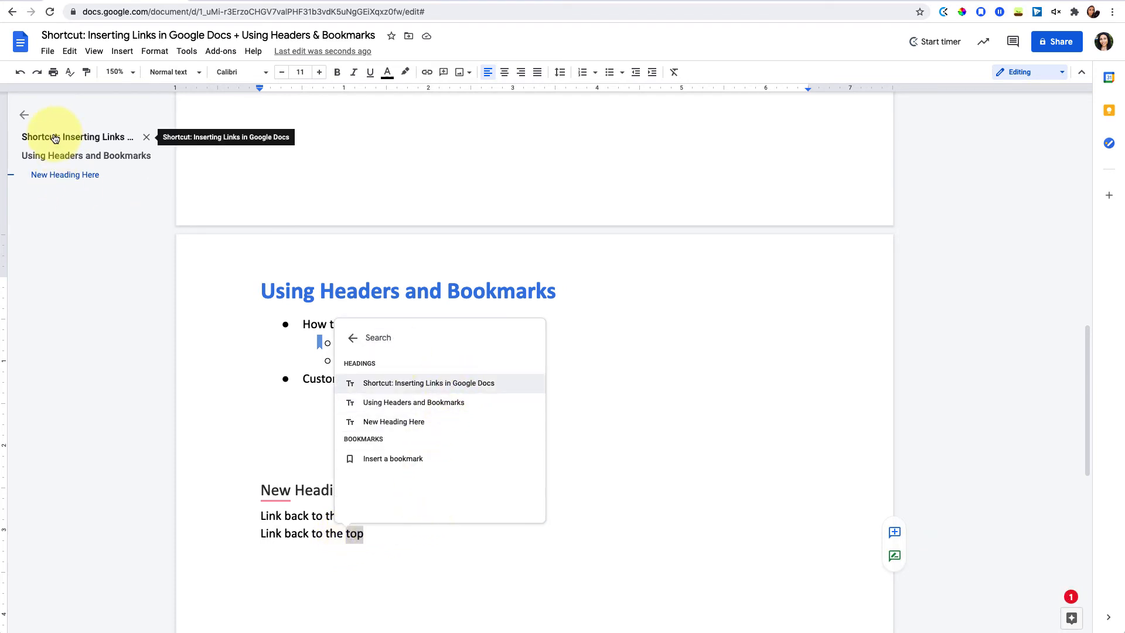
click(428, 383)
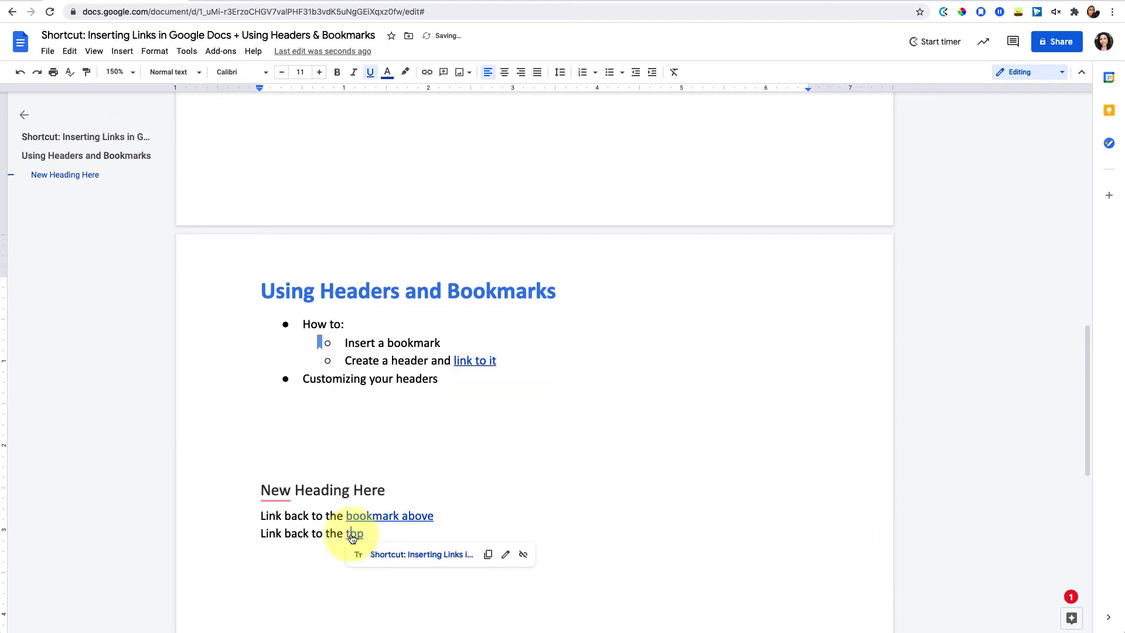
click(392, 554)
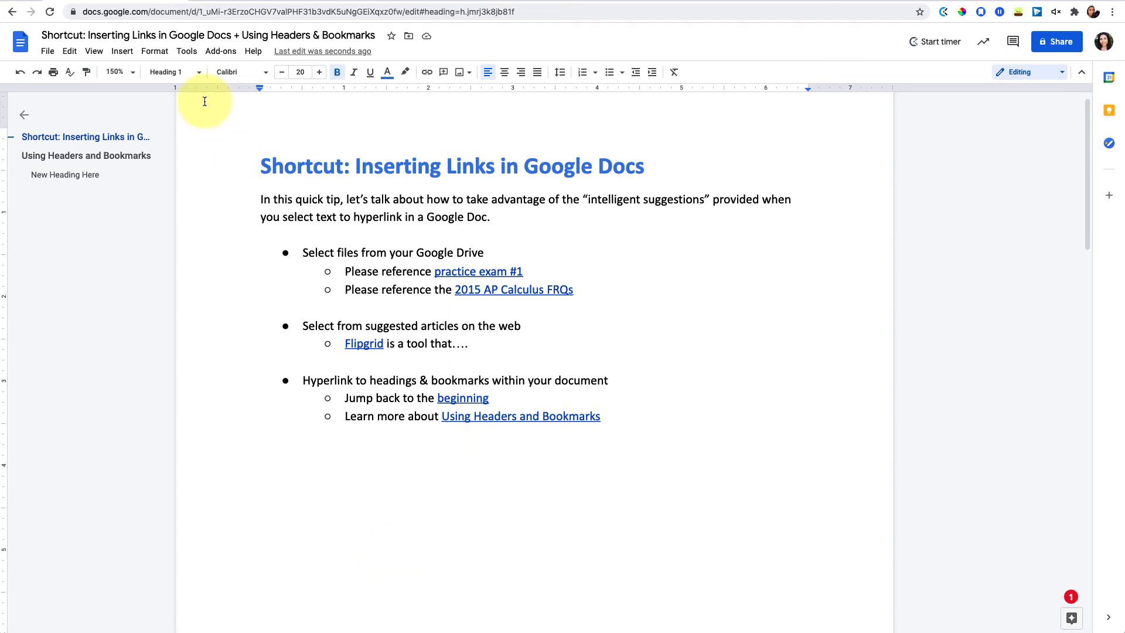
Step: Review where bookmarks are inserted, the target of the "beginning" link, and the bookmark marker beside "Insert a bookmark"
click(122, 52)
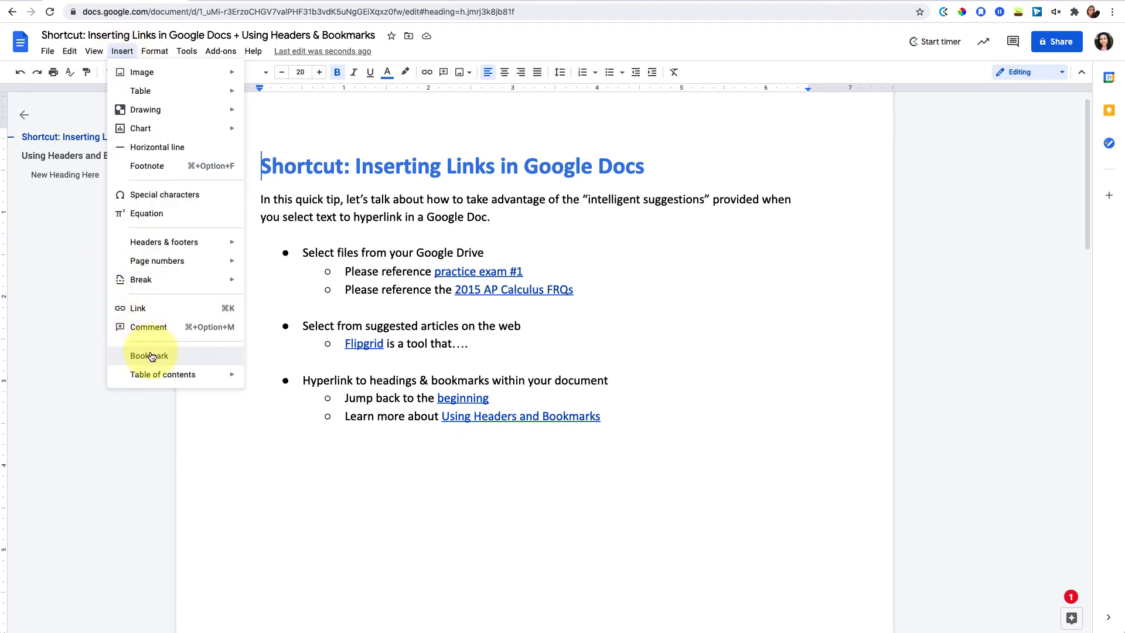
click(454, 398)
scroll(445, 390, down, 10)
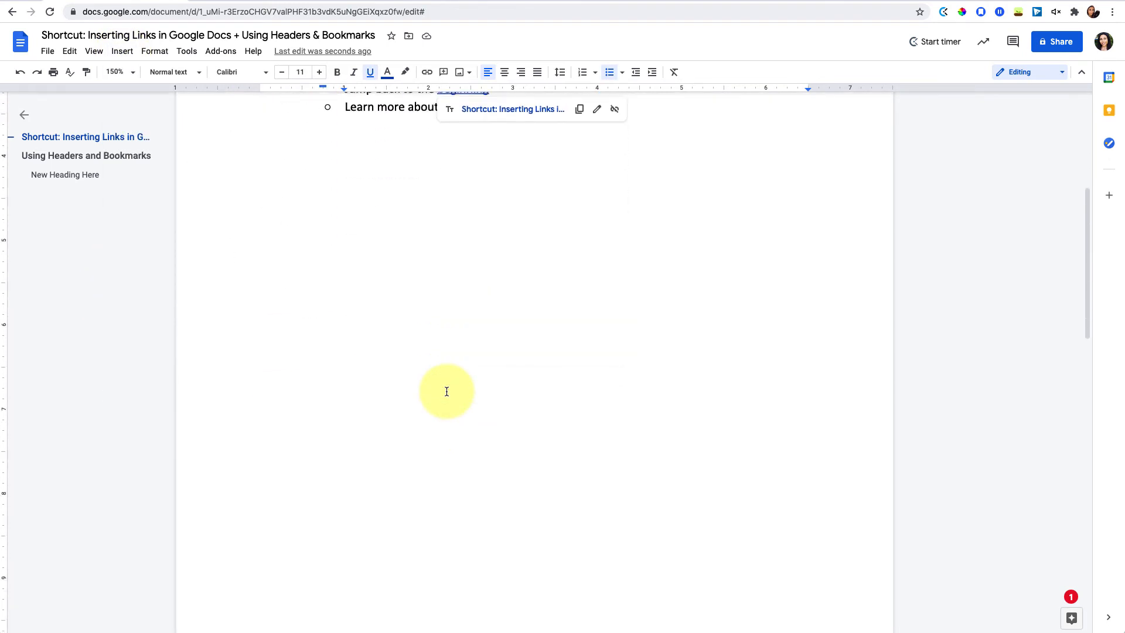
scroll(447, 391, down, 3)
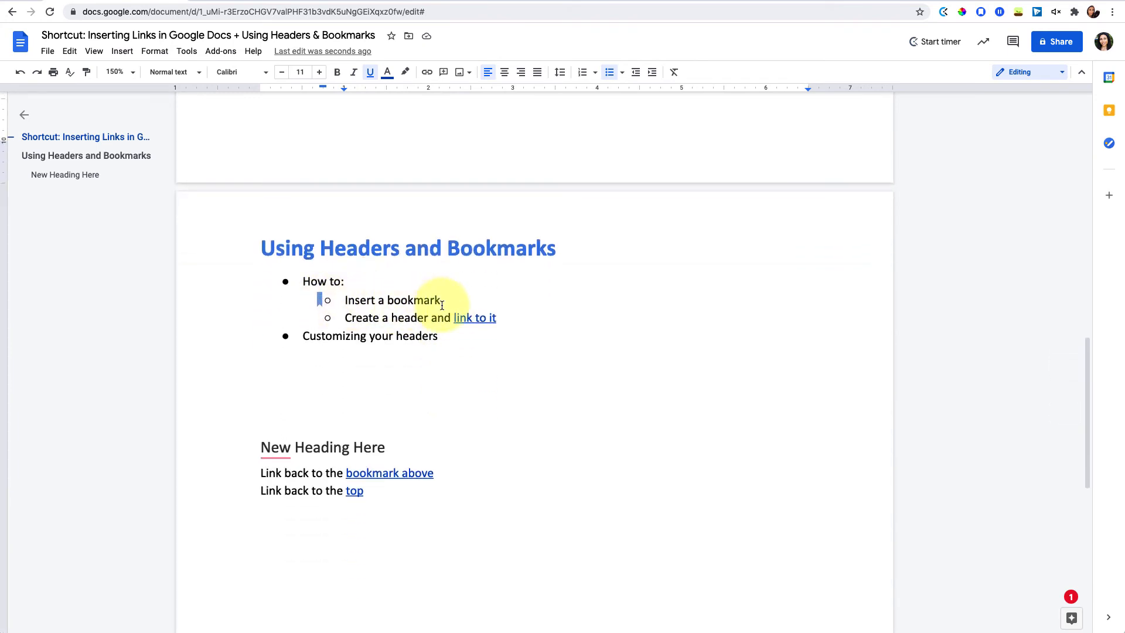
click(319, 303)
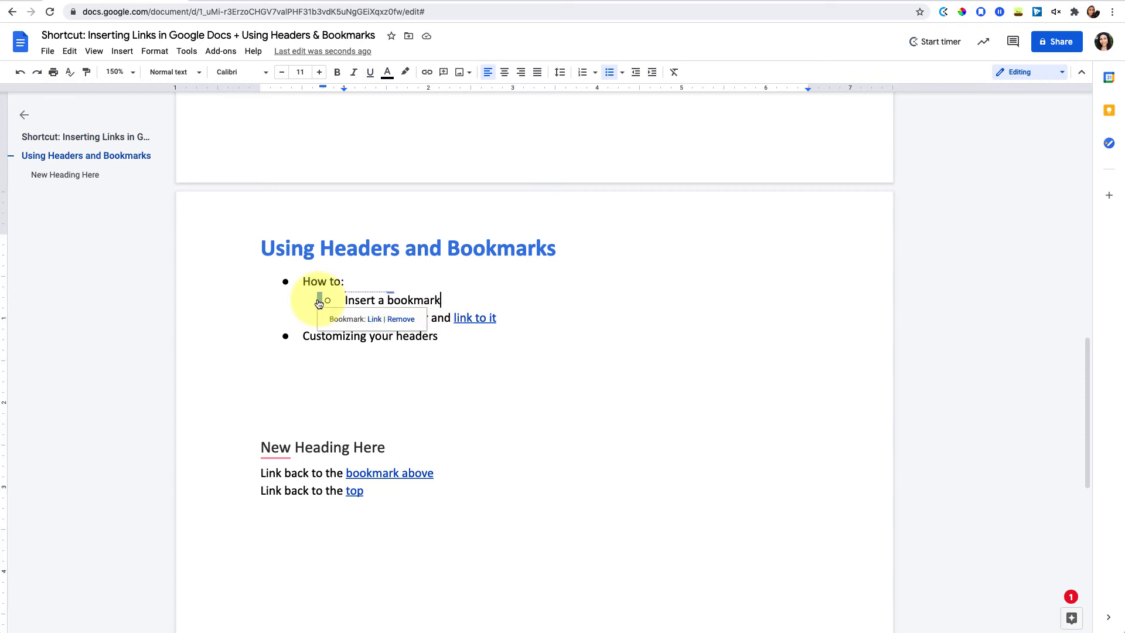
click(465, 299)
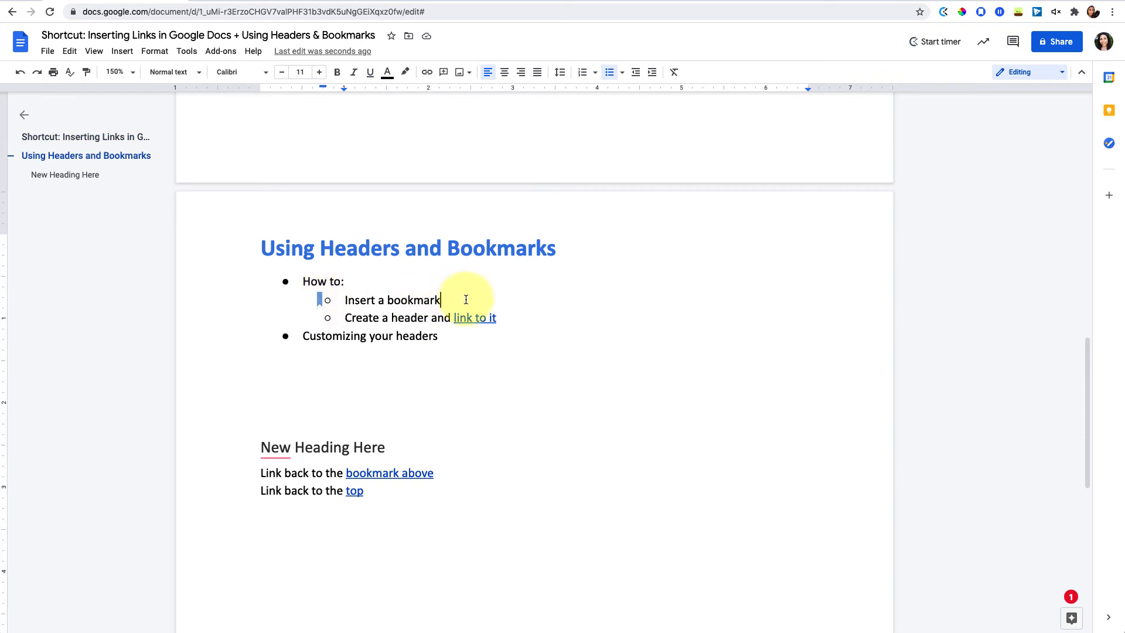
click(463, 347)
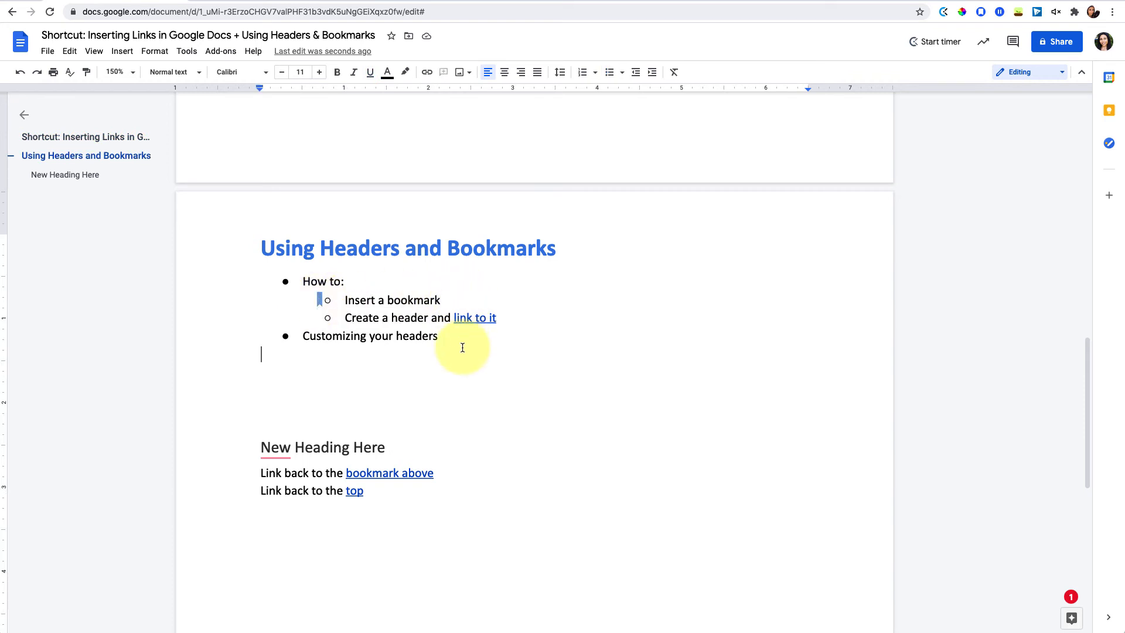
scroll(462, 347, down, 2)
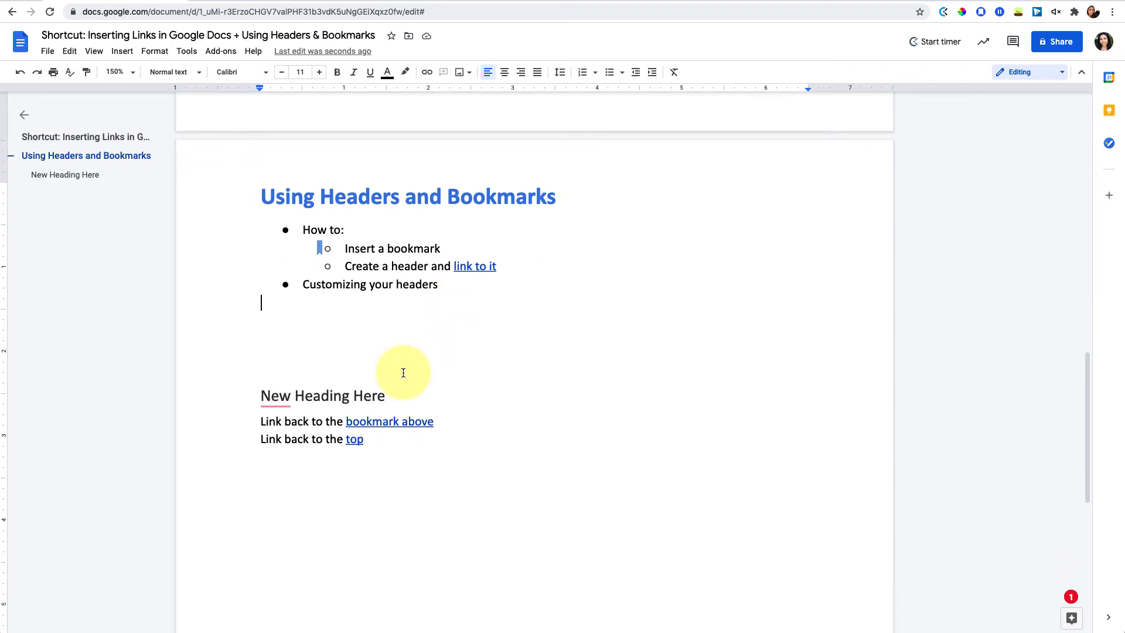
Step: Link the words "Google Drive" in the first bullet to the Drive file "Table of Contents with Page Numbers!", searching for "table of contents"
scroll(403, 373, up, 10)
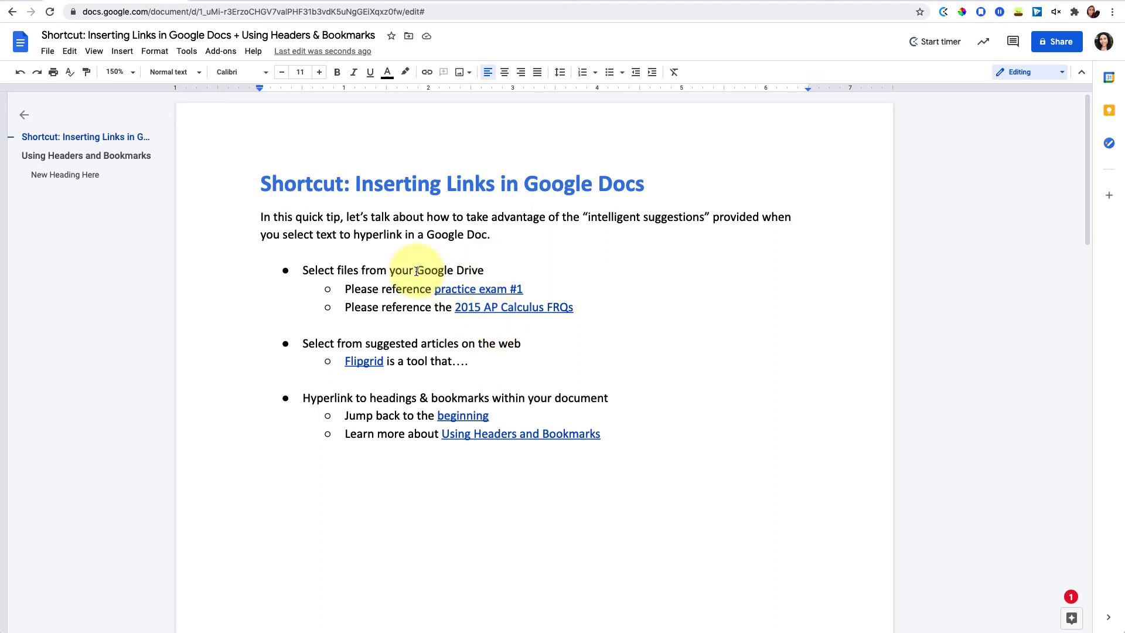
drag(417, 271, 484, 271)
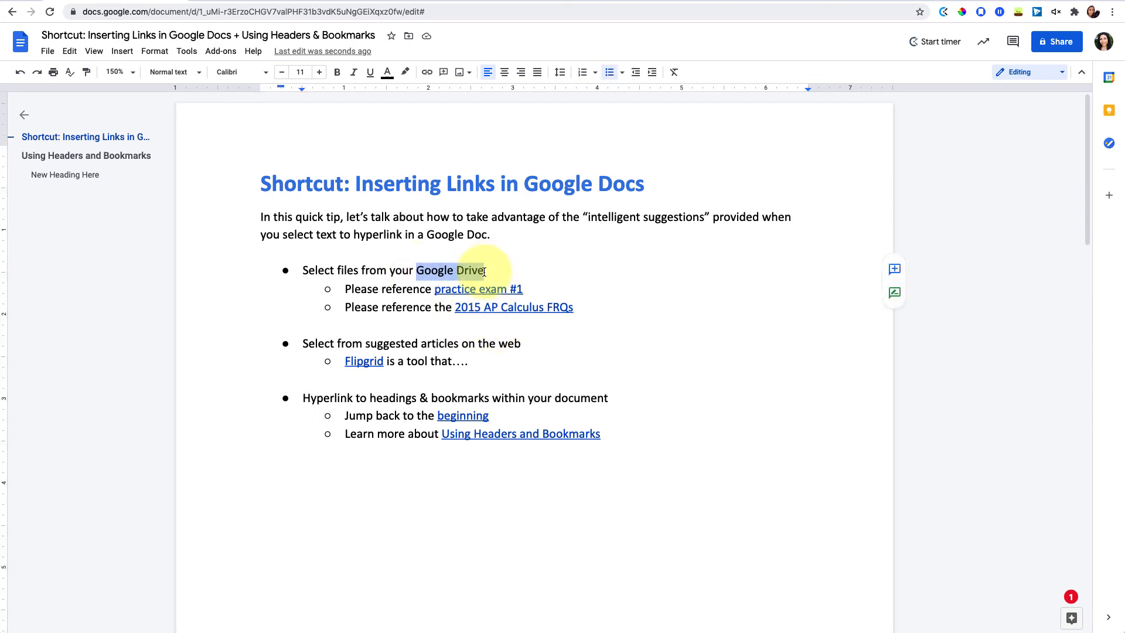
key(ctrl+k)
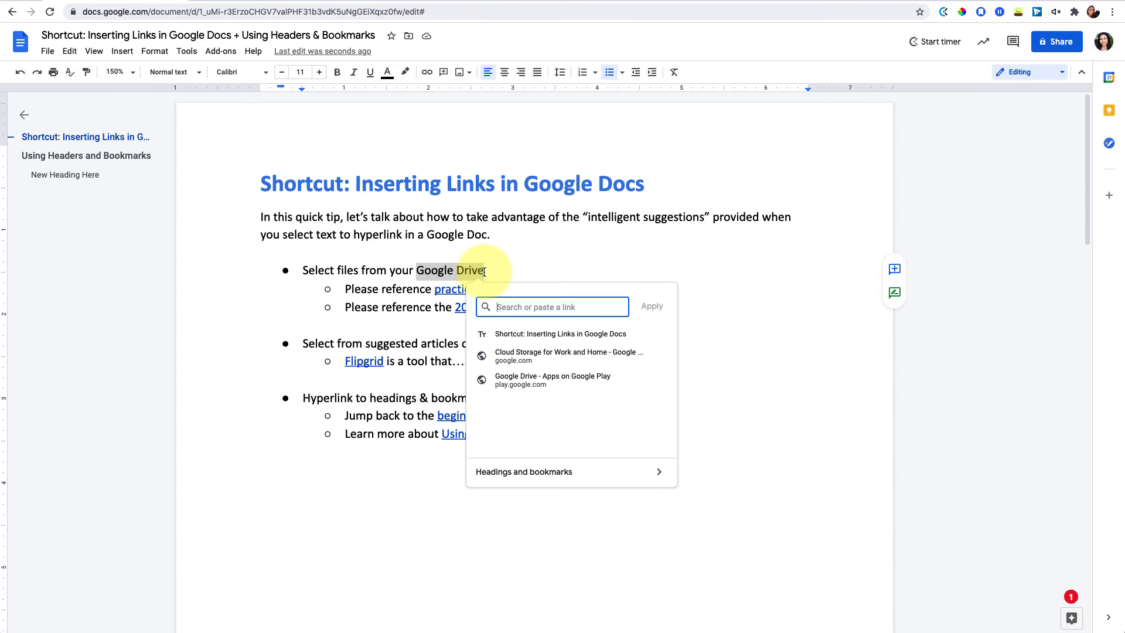
text(table of contents)
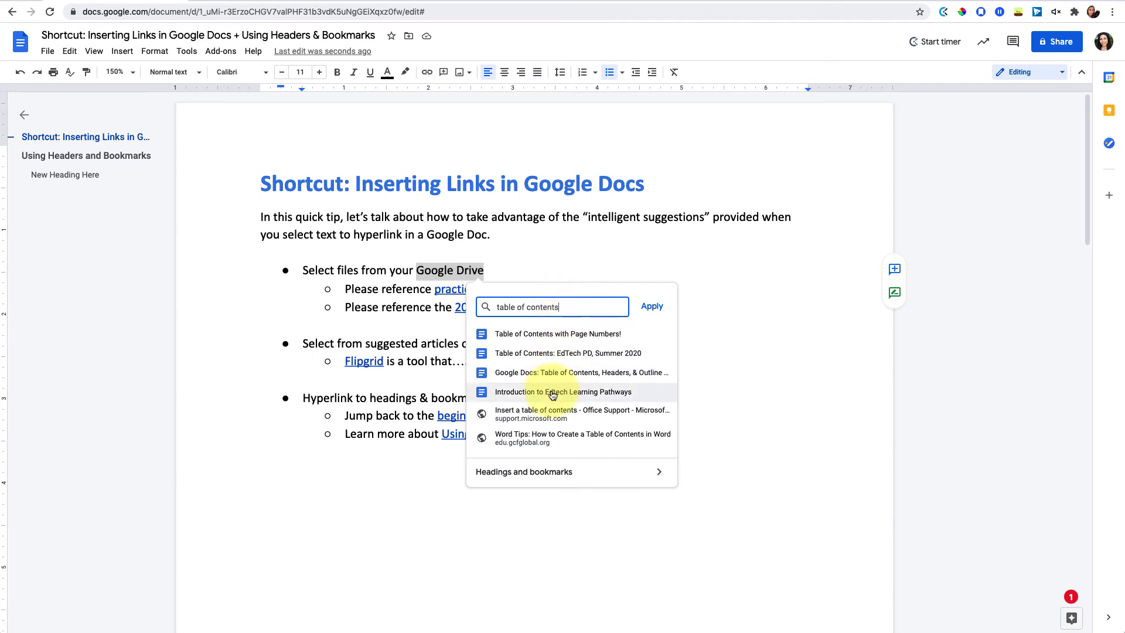
click(579, 338)
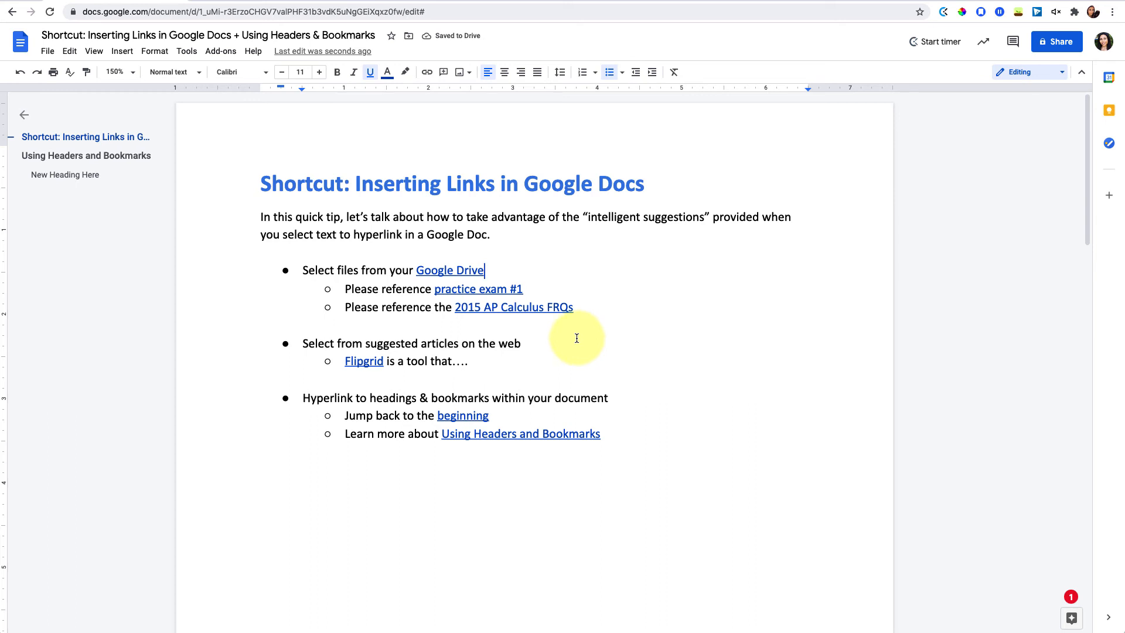
Step: Preview the file linked from "Google Drive" within the document and look through its table of contents and chapters
click(461, 269)
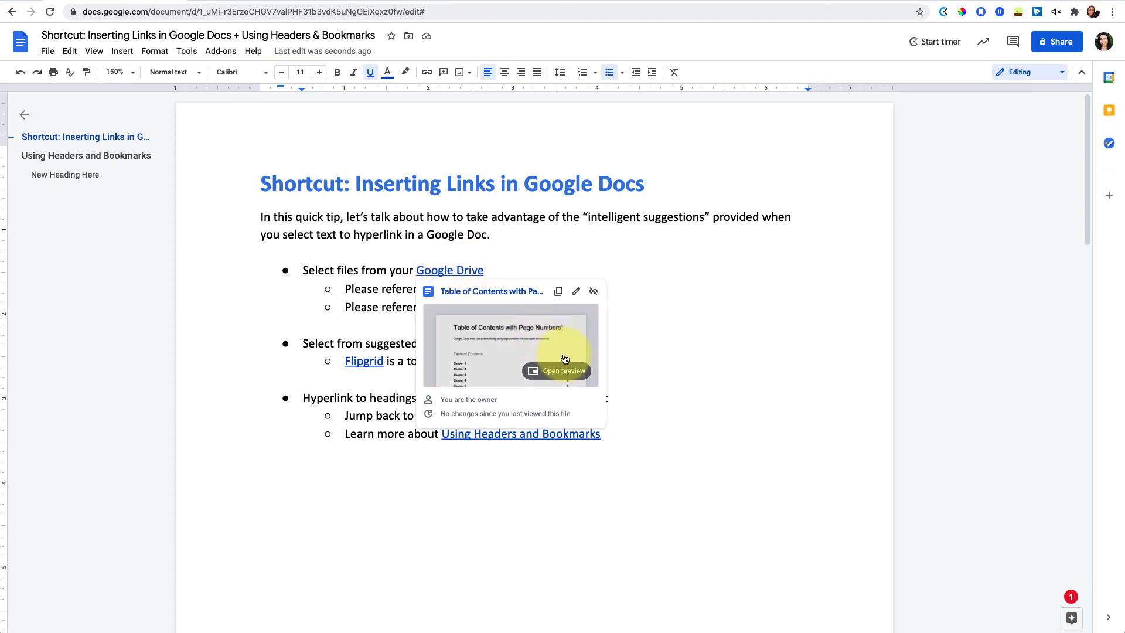
click(559, 371)
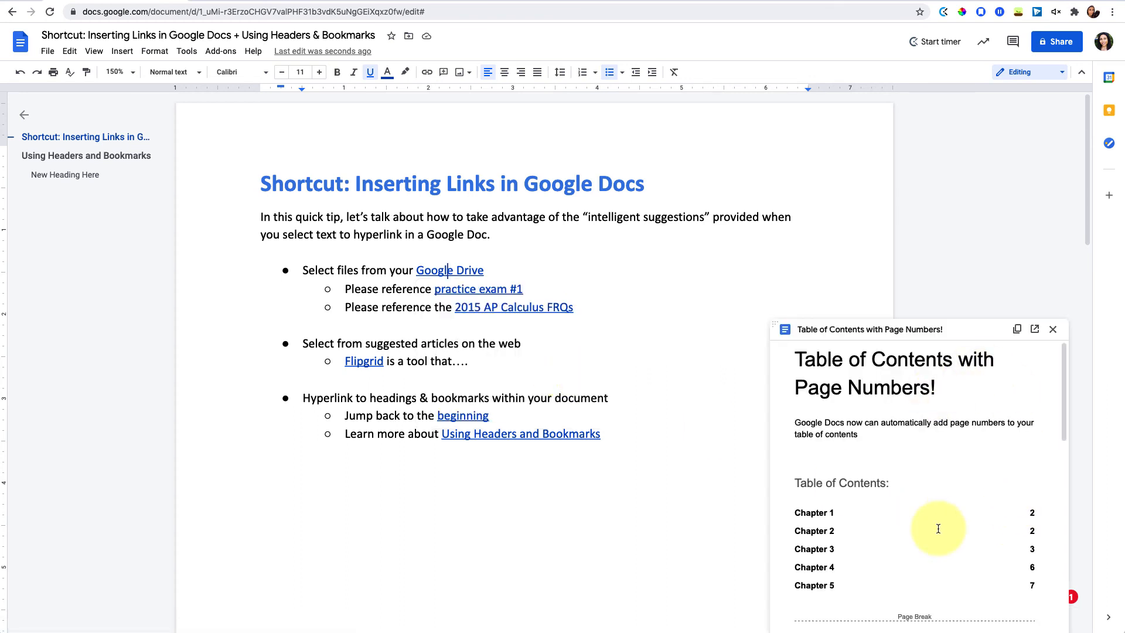
scroll(937, 528, down, 3)
scroll(937, 528, down, 2)
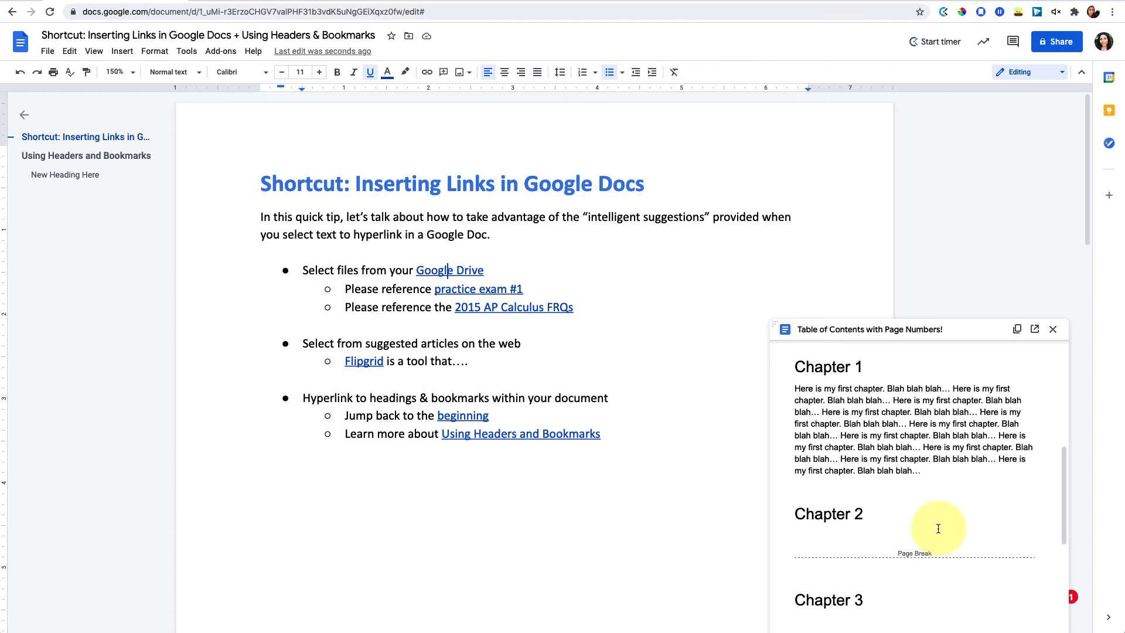
scroll(938, 529, up, 5)
scroll(938, 529, down, 3)
scroll(938, 528, down, 5)
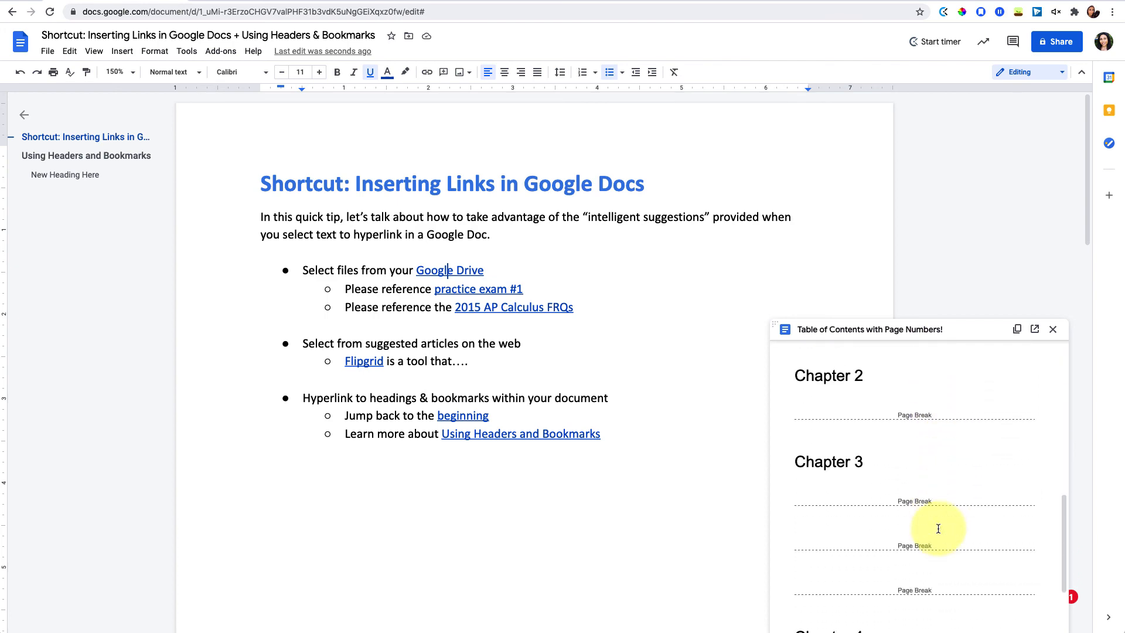
scroll(937, 528, down, 3)
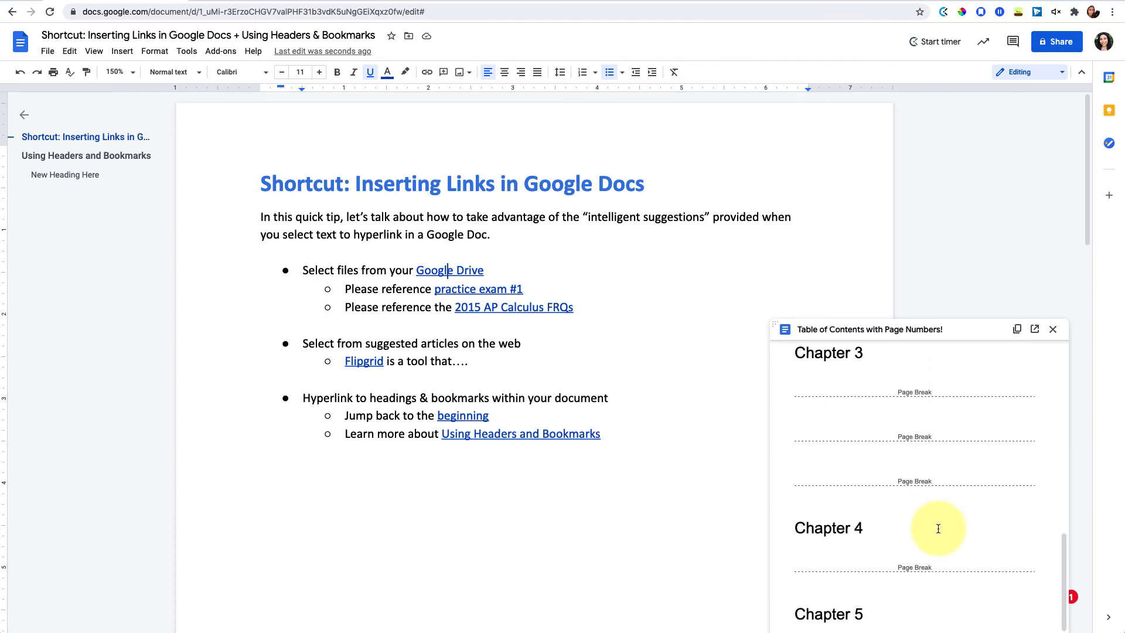
scroll(937, 528, up, 10)
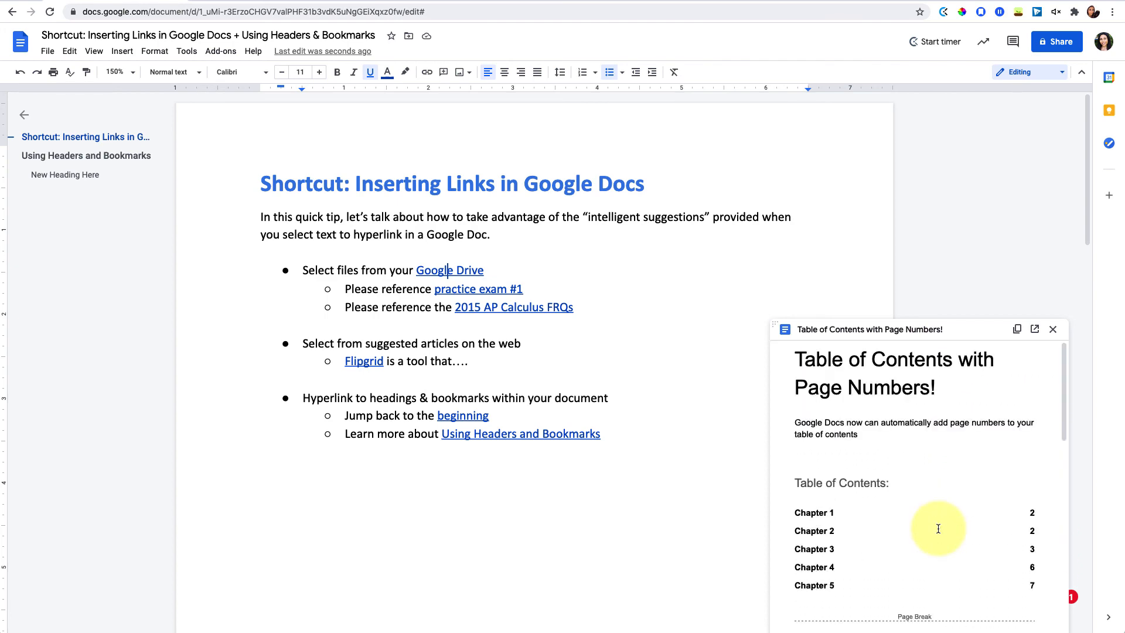
Step: Close the open file preview and inspect the link cards for "practice exam #1", "Google Drive" and "2015 AP Calculus FRQs"
click(1033, 336)
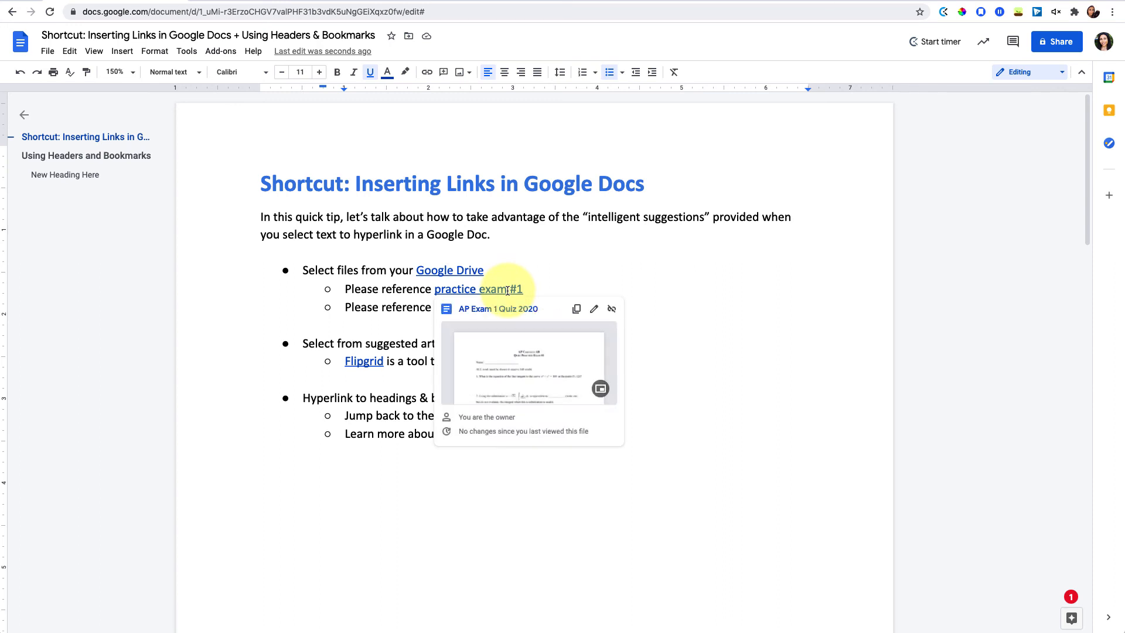
mouse_move(583, 391)
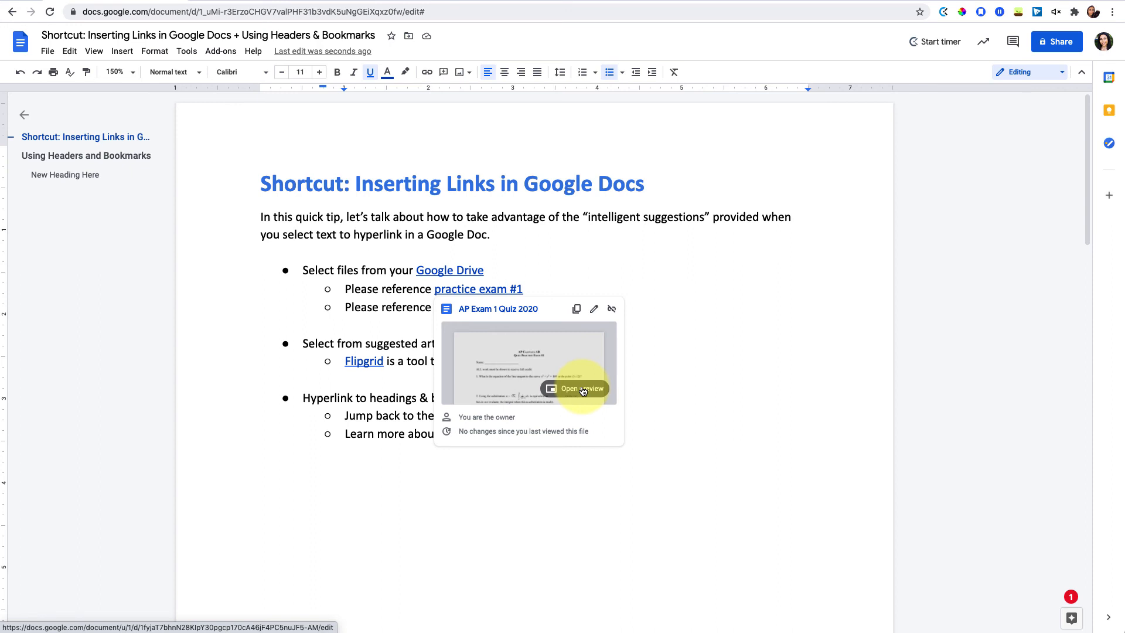
click(459, 270)
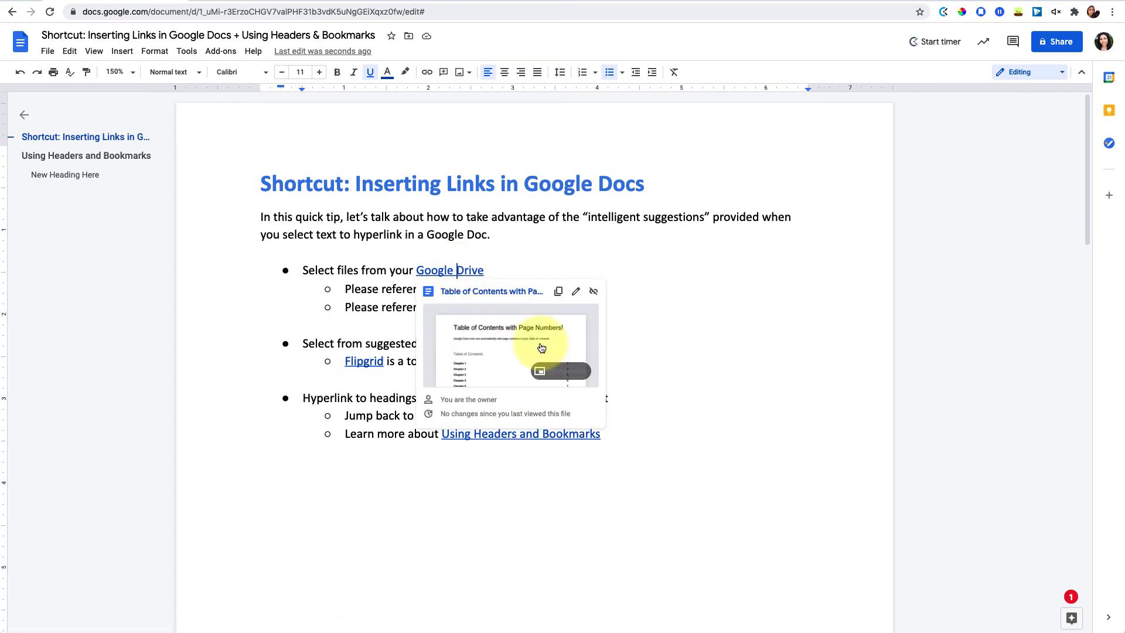
click(706, 398)
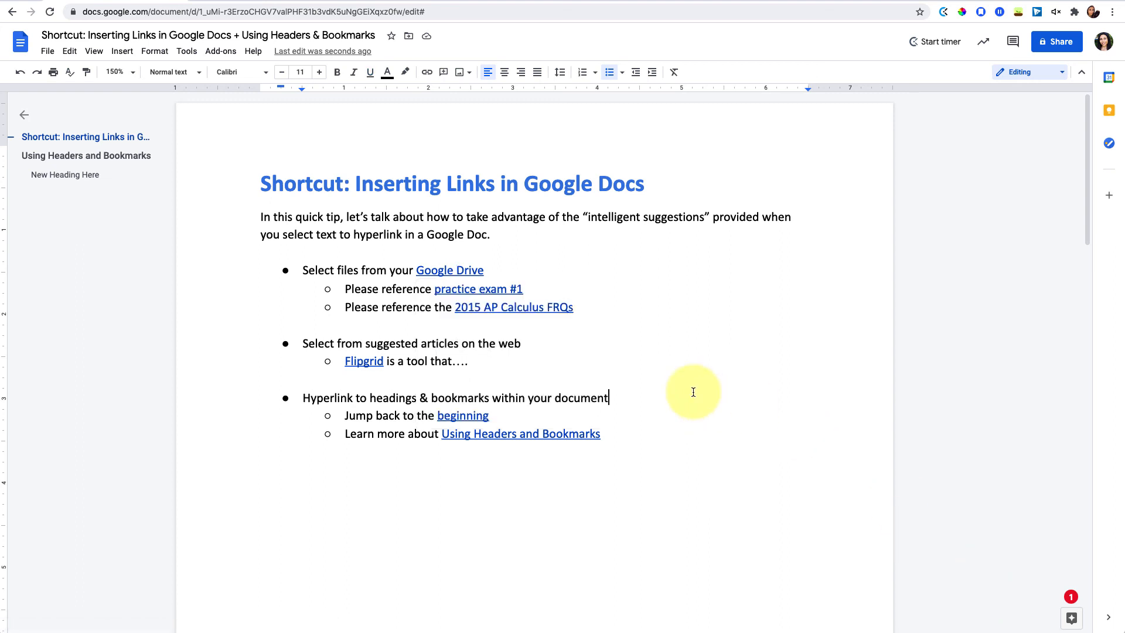
click(525, 307)
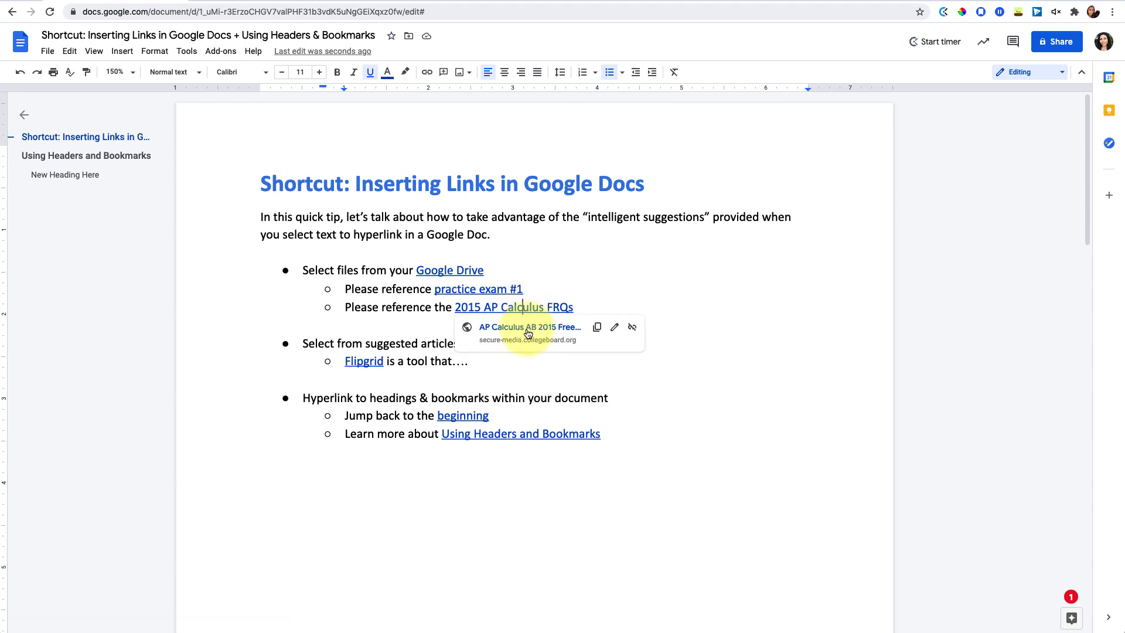
click(500, 293)
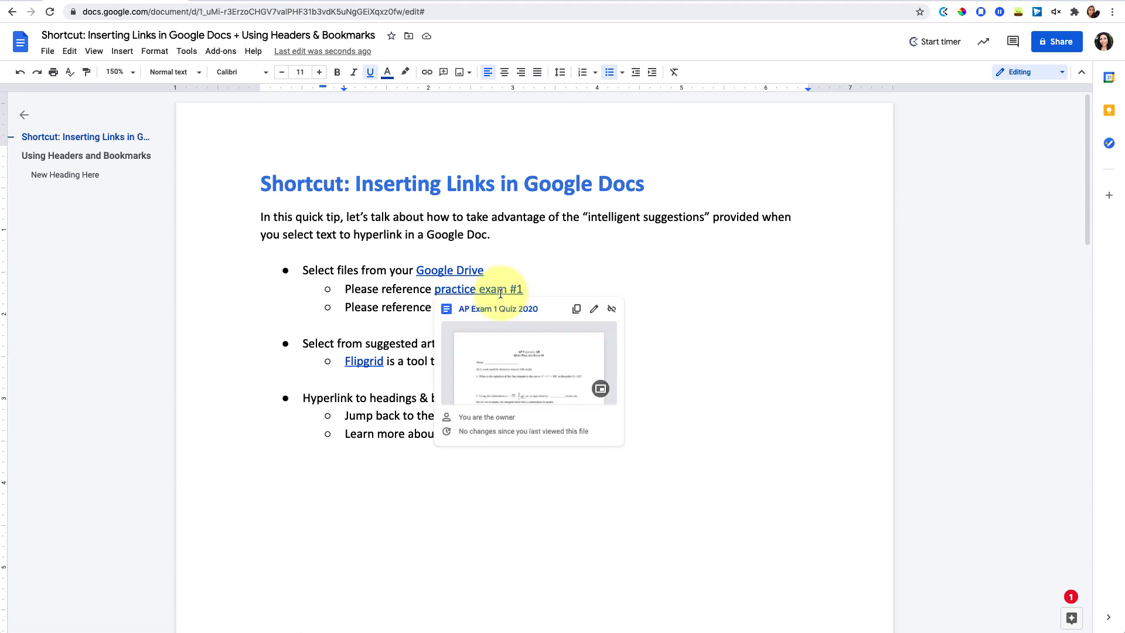
Step: Remove the link from "Google Drive" and add the sub-bullet "Sample Google Slides presentation" below the 2015 AP Calculus FRQs item
click(477, 270)
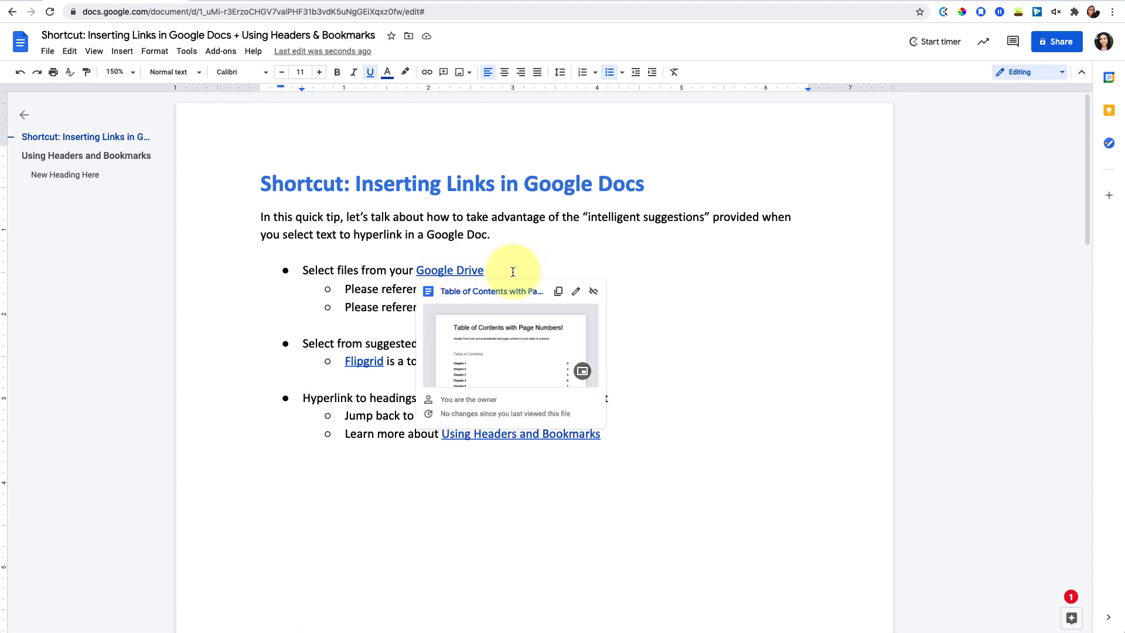
click(513, 272)
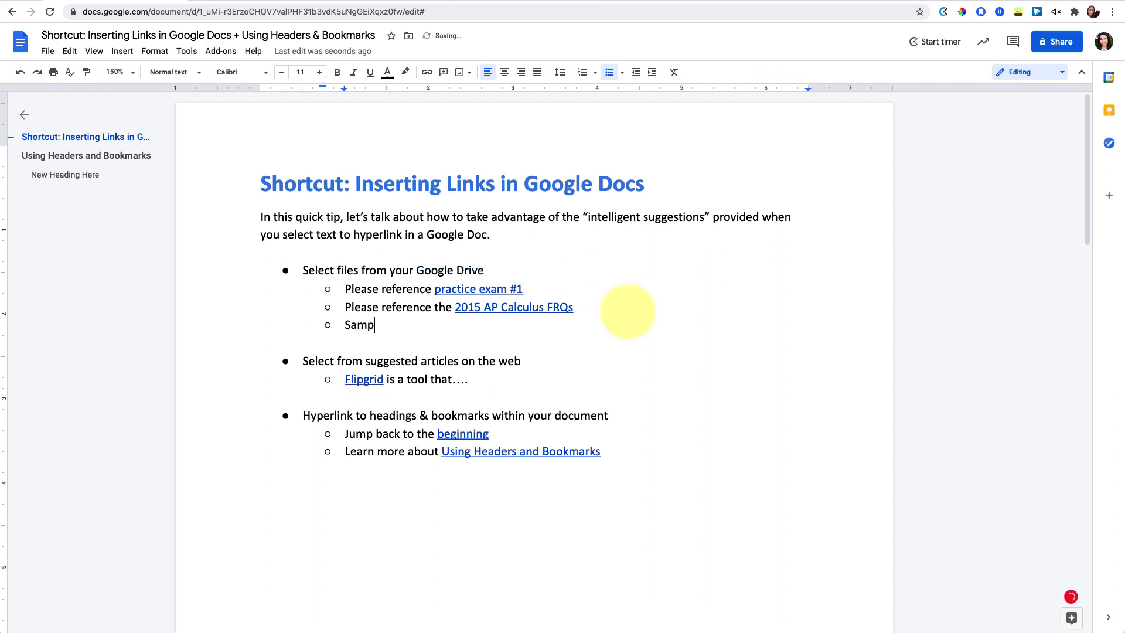
text(le Google Slides presentation)
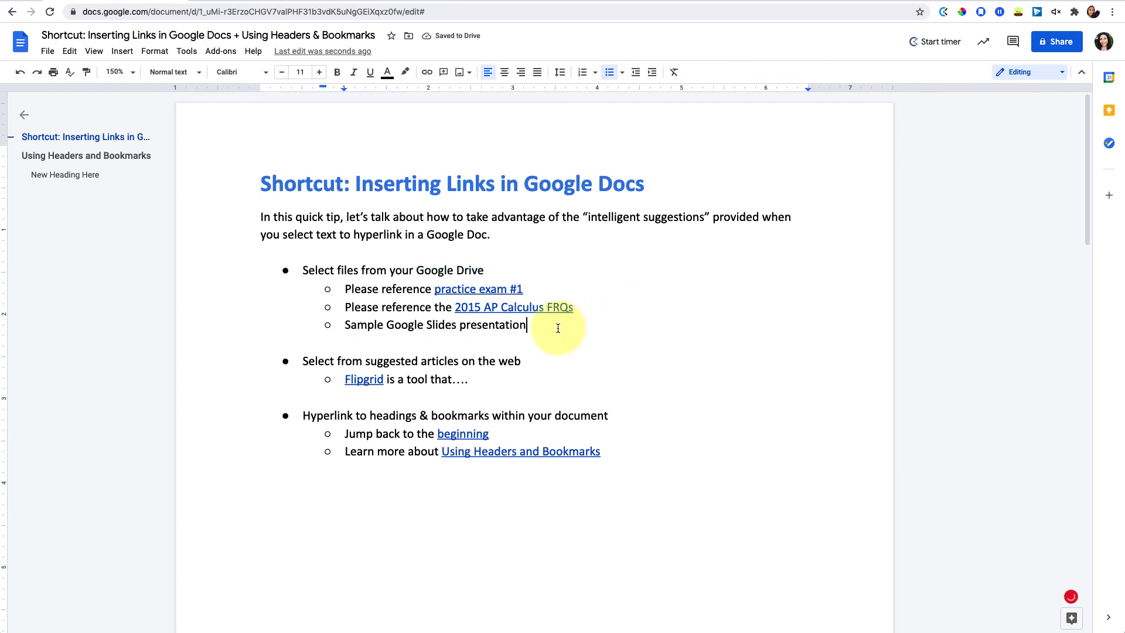
Step: Link the words "Google Slides presentation" to the Drive file "(Template) Sample Pear Deck Framework for Class", searching for "pear deck"
drag(557, 328, 387, 327)
key(ctrl+k)
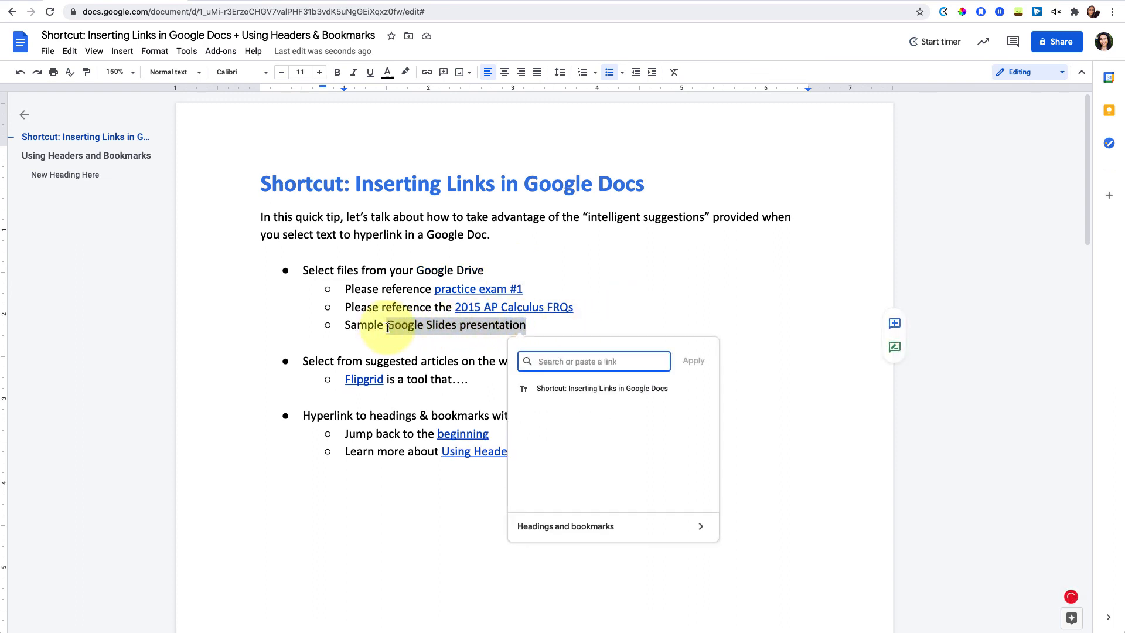
text(pear deck)
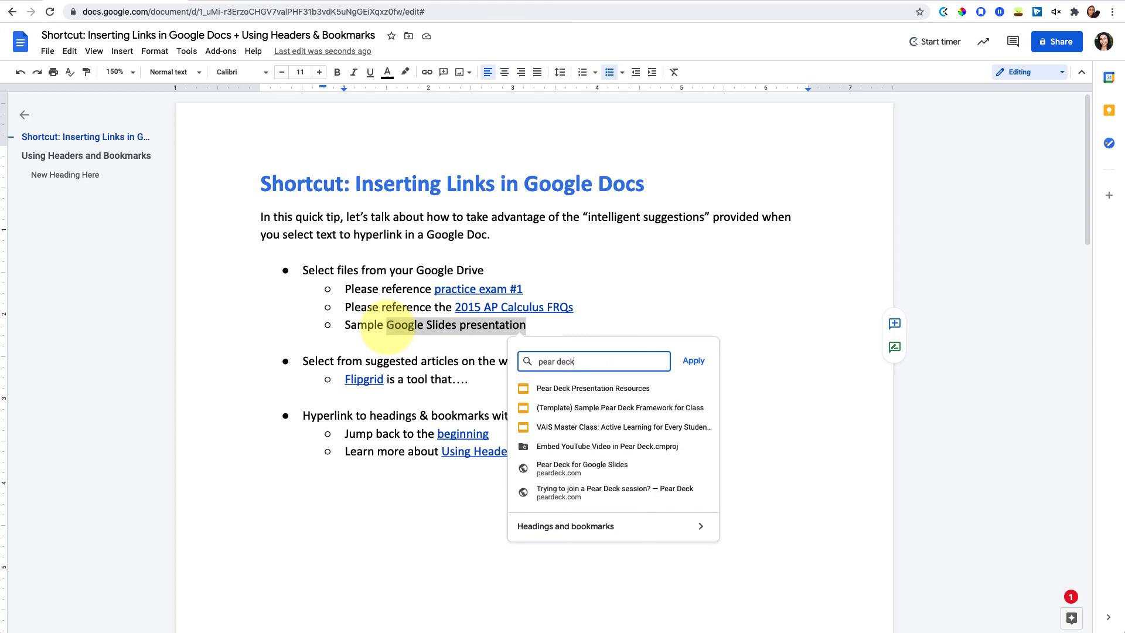
click(612, 412)
Step: Preview the slides linked from "Google Slides presentation" within the document, page through to slide 7, and close the preview
click(482, 325)
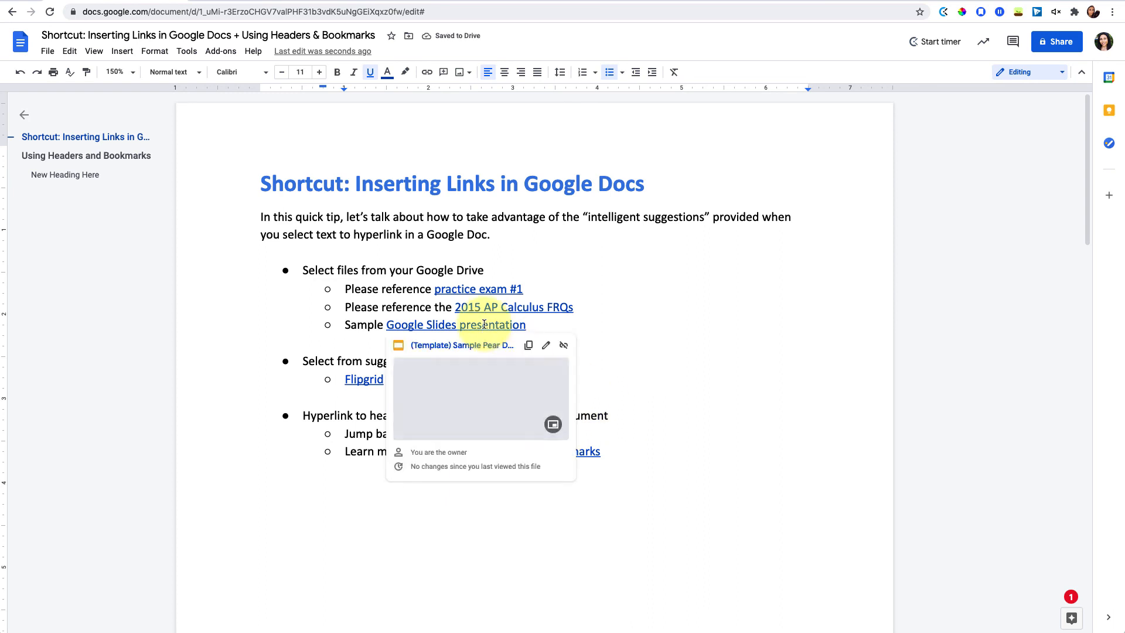
click(545, 428)
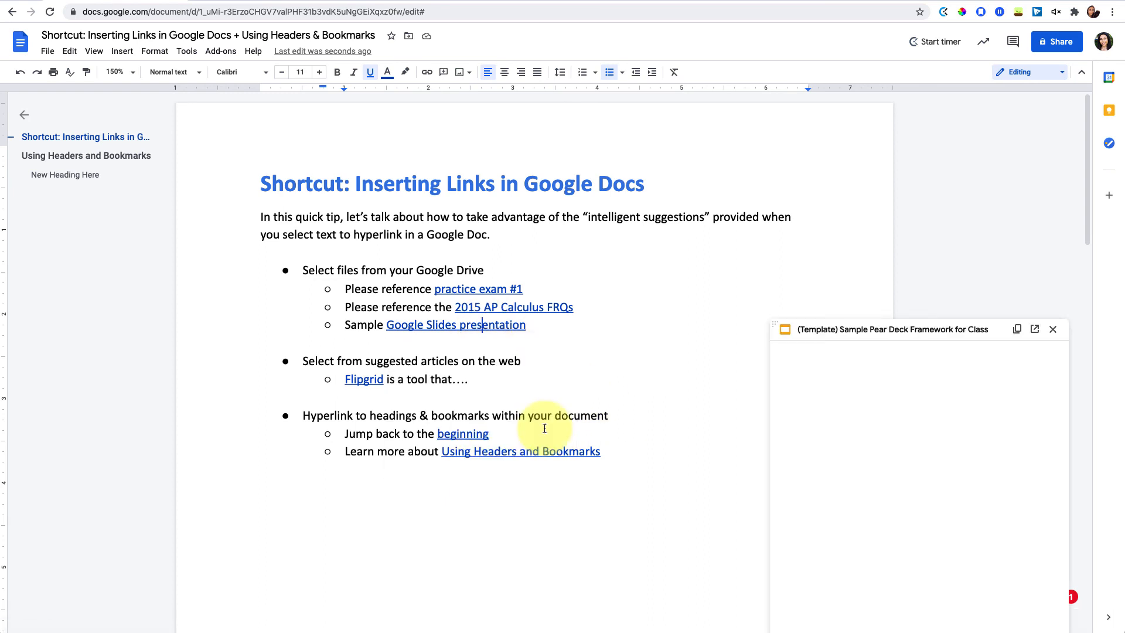
click(940, 559)
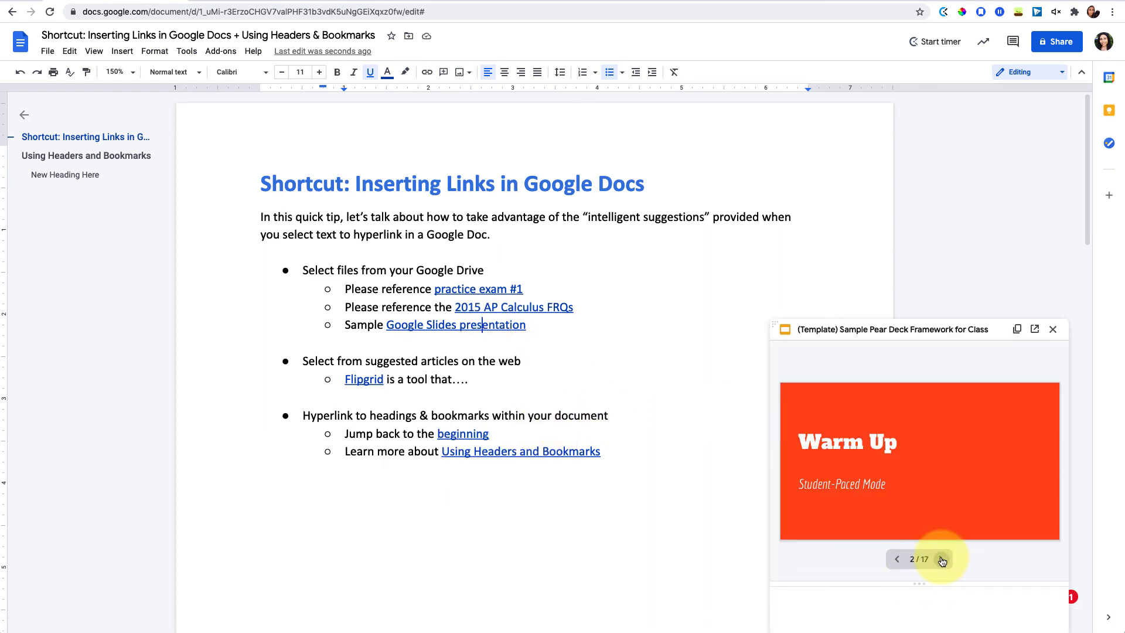
click(941, 559)
click(942, 560)
click(942, 559)
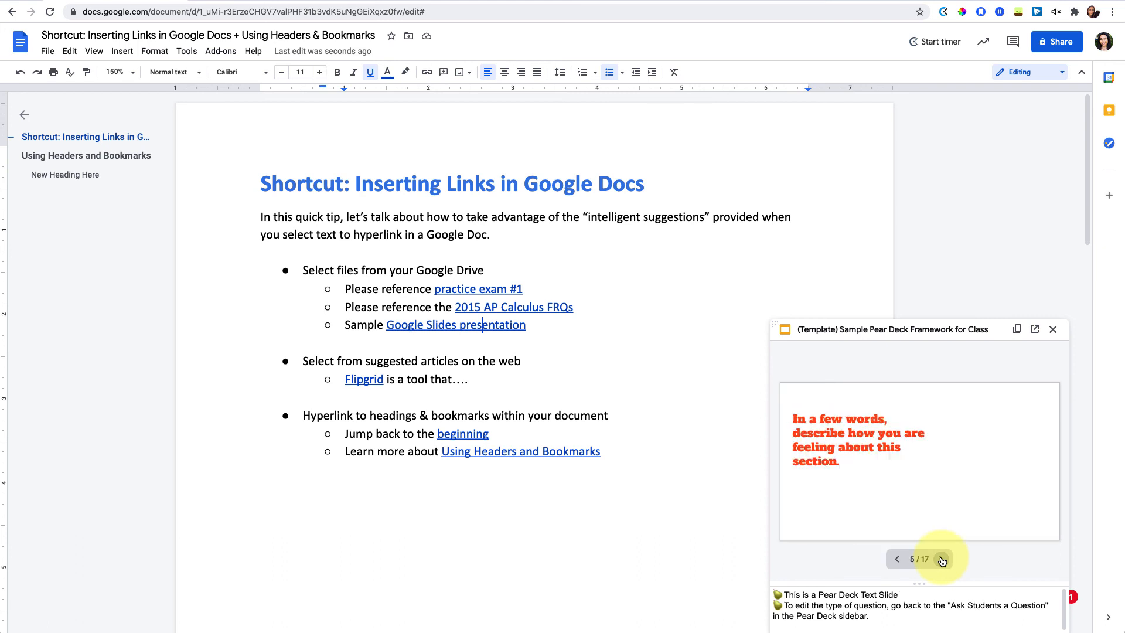
click(941, 559)
click(941, 559)
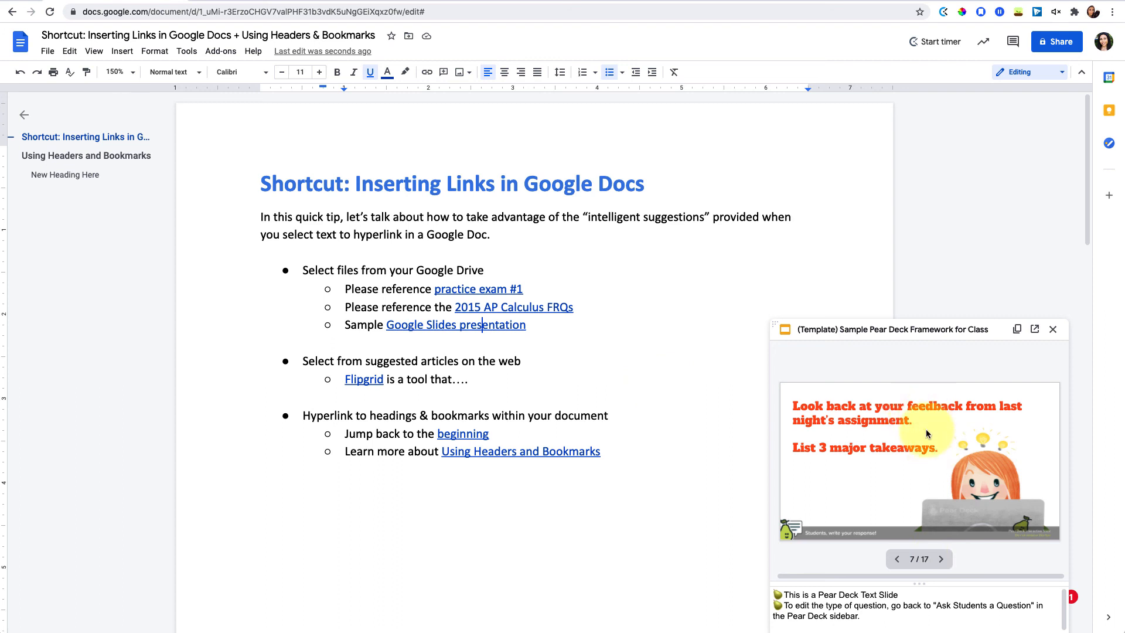
scroll(462, 360, down, 3)
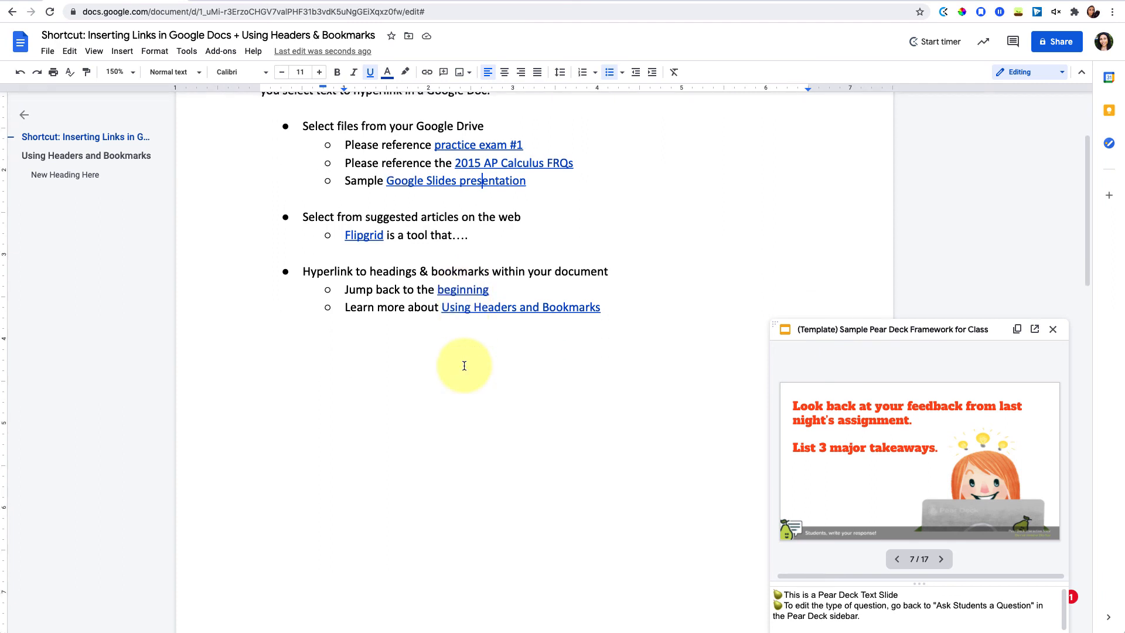
scroll(464, 366, up, 3)
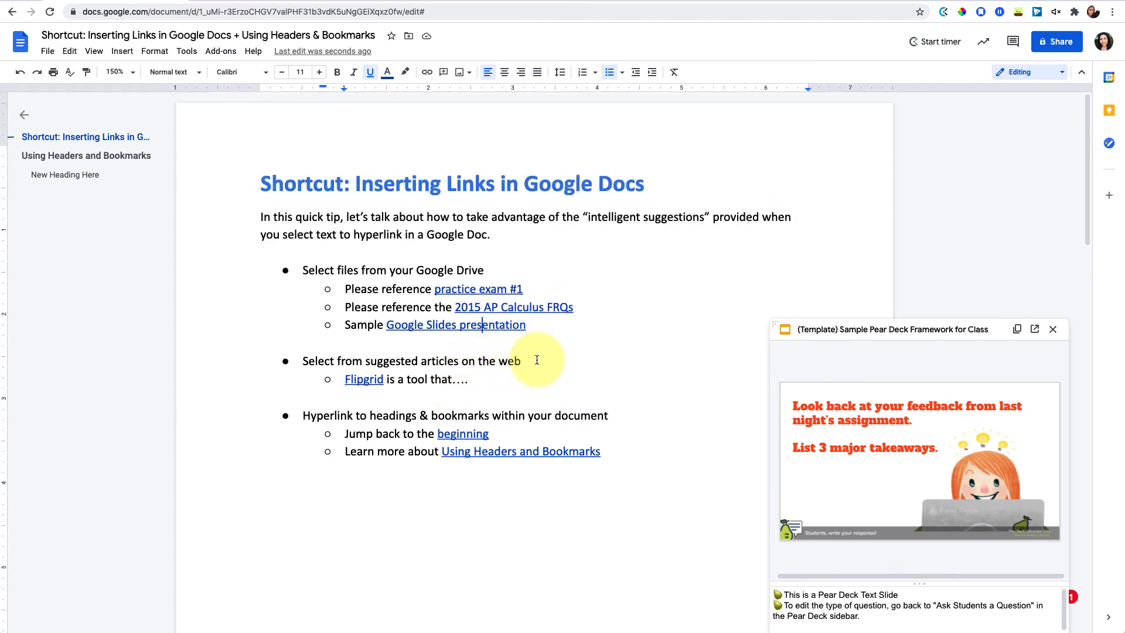
mouse_move(905, 399)
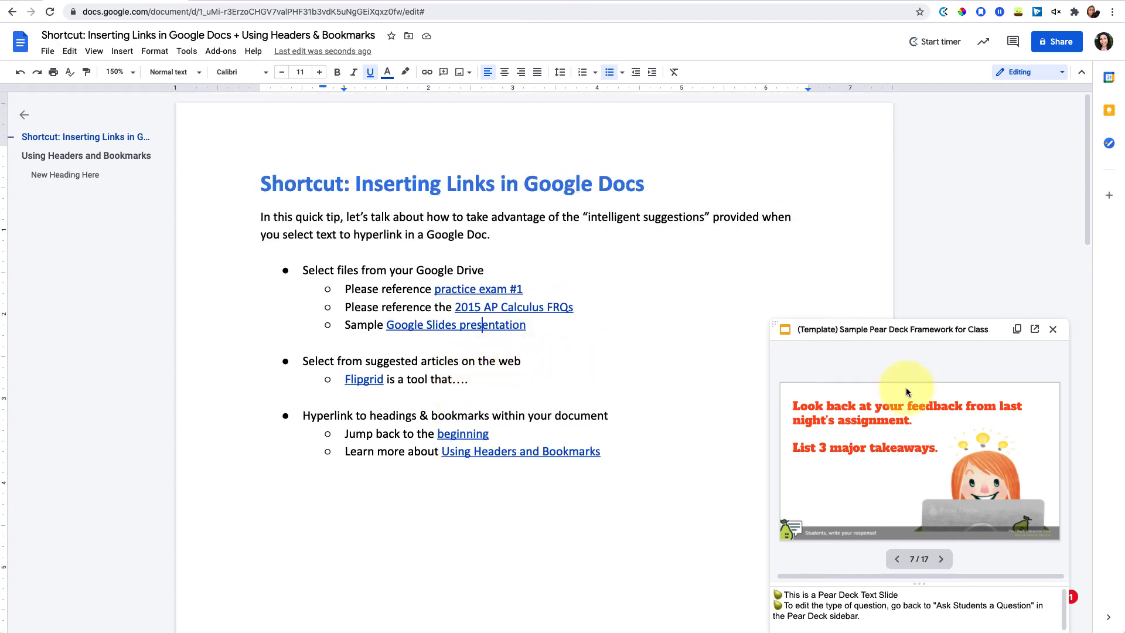
click(1052, 330)
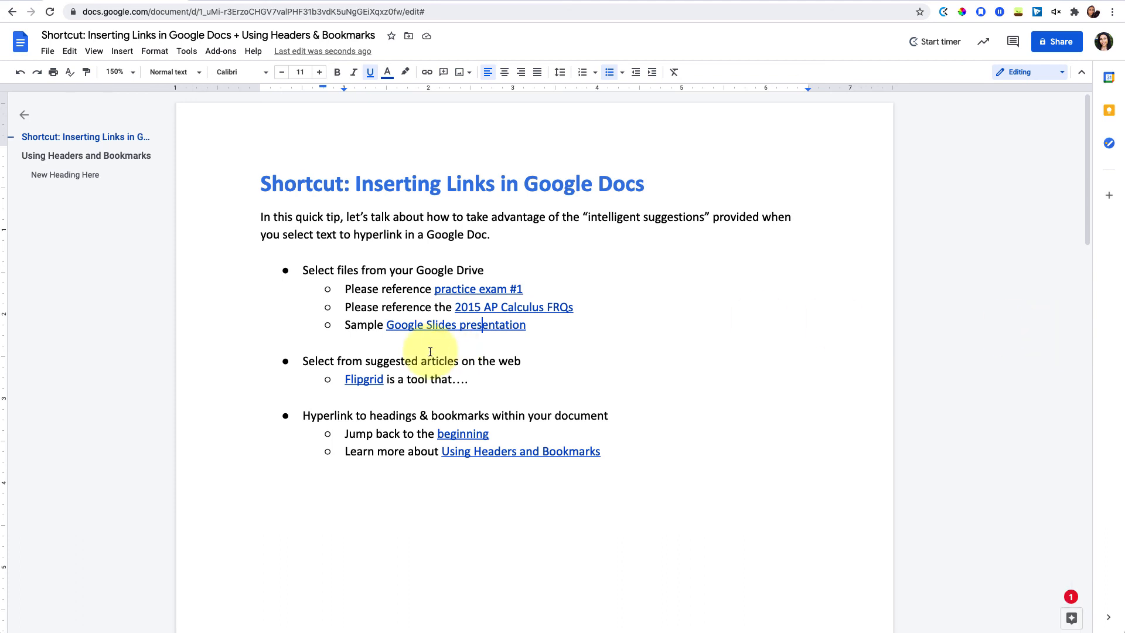